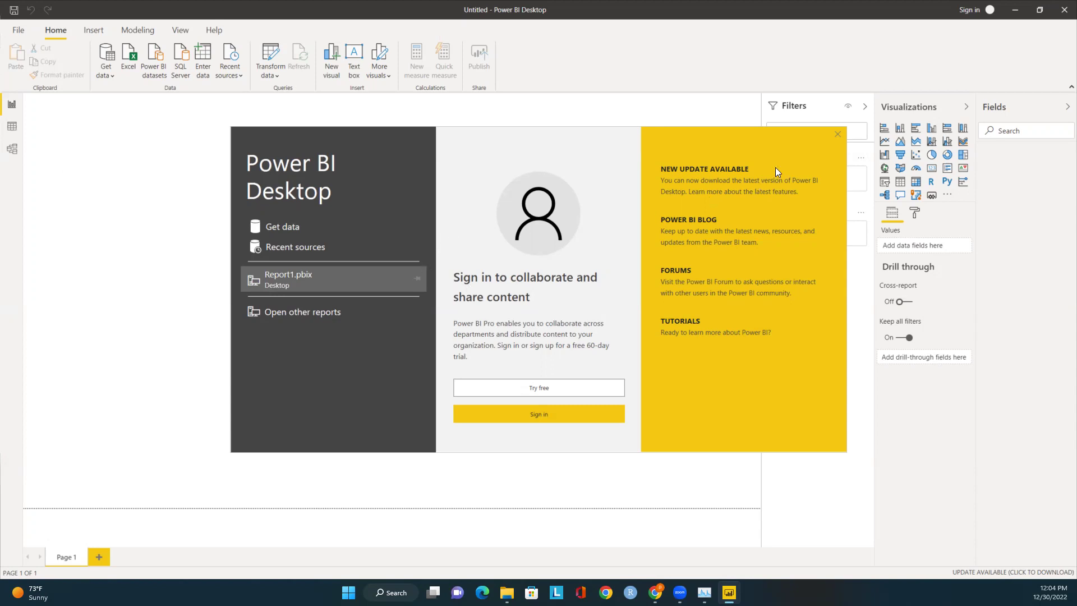
Dismiss the start screen and start a new data connection with the MySQL database connector
{"action": "left_click", "coordinate": [837, 134]}
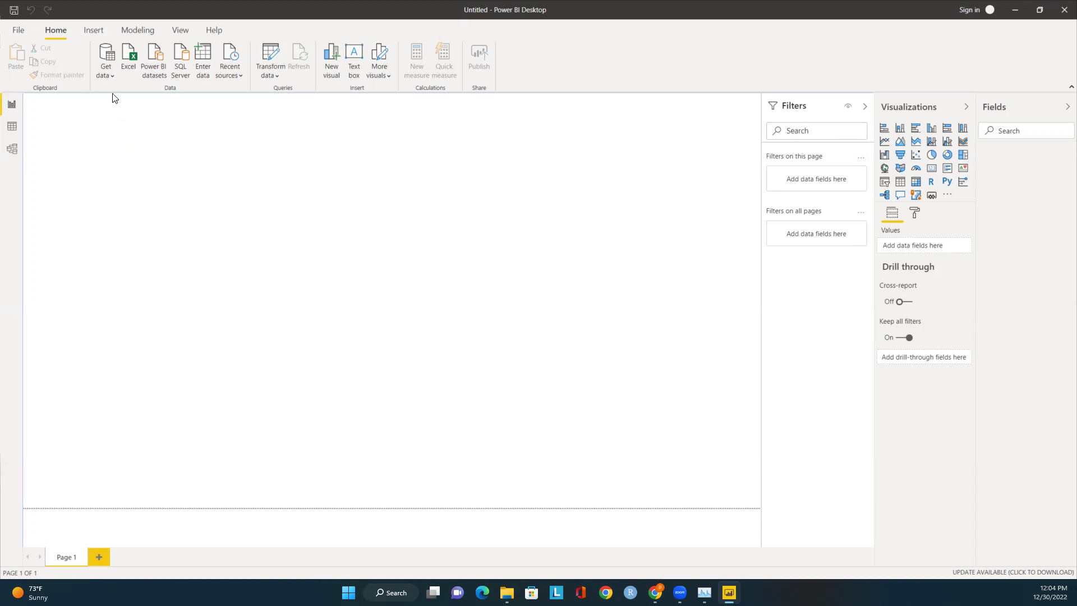
{"action": "left_click", "coordinate": [106, 56]}
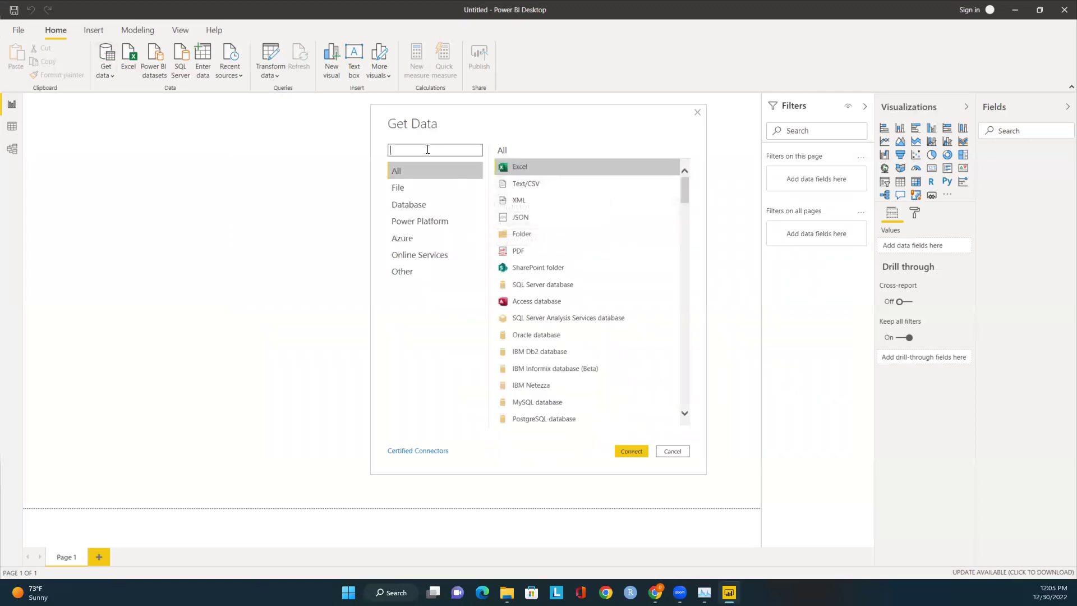
{"action": "type", "text": "mysql"}
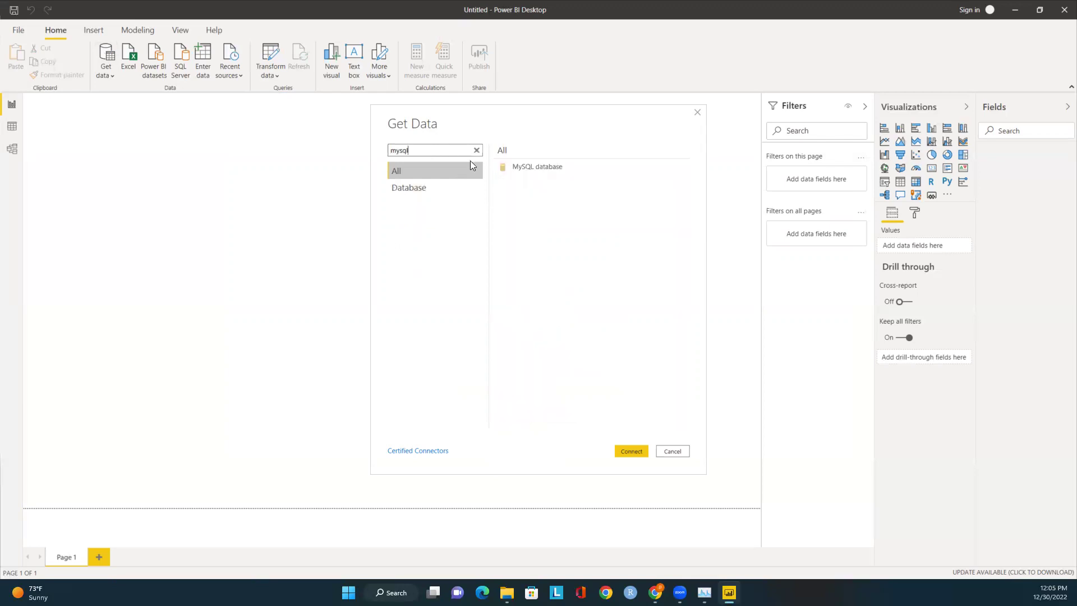
{"action": "left_click", "coordinate": [523, 167]}
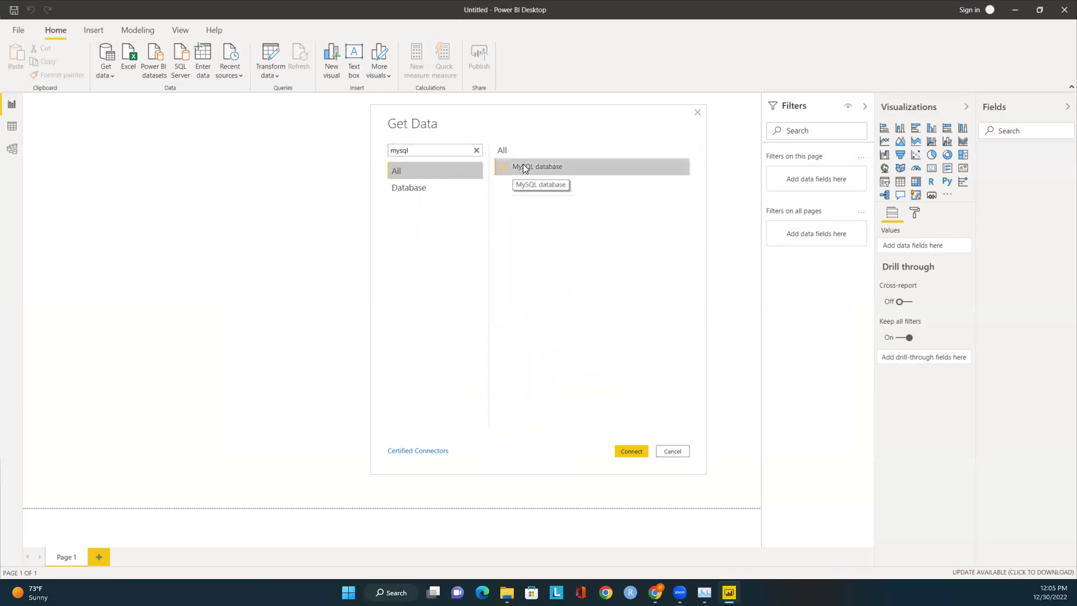
{"action": "left_click", "coordinate": [625, 452]}
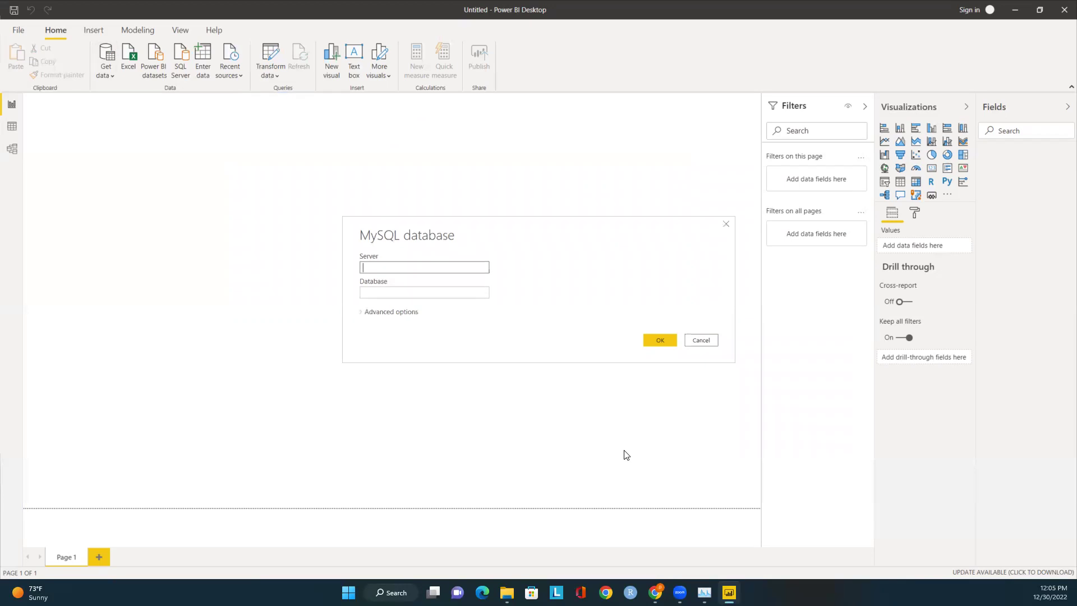
Copy the public IP address of instancemysql01 from the Google Cloud console and enter 34.138.79.224 as the MySQL server
{"action": "left_click", "coordinate": [656, 593]}
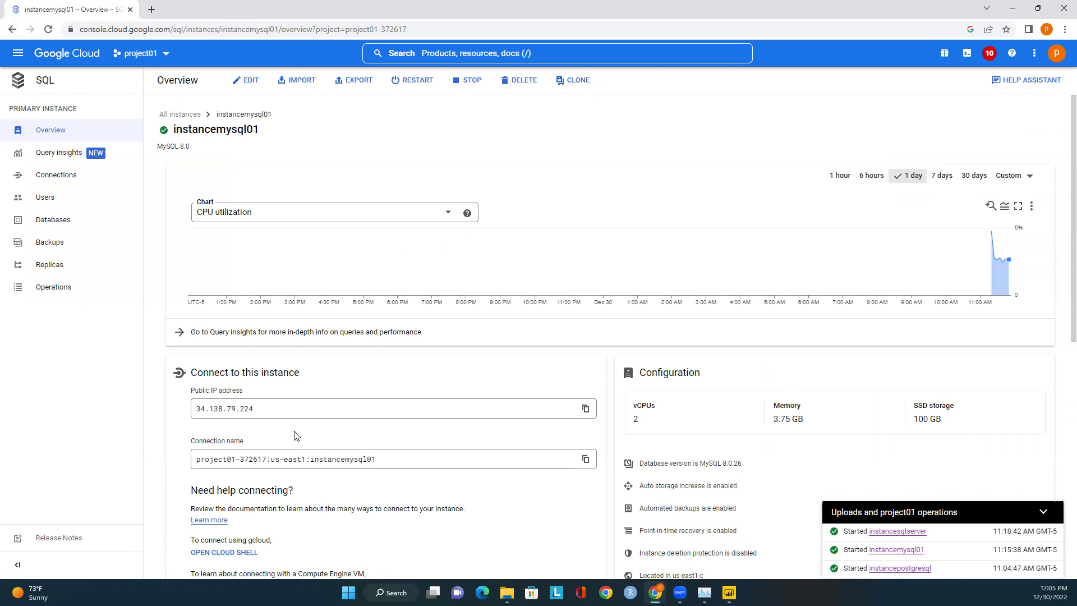
{"action": "left_click", "coordinate": [729, 593]}
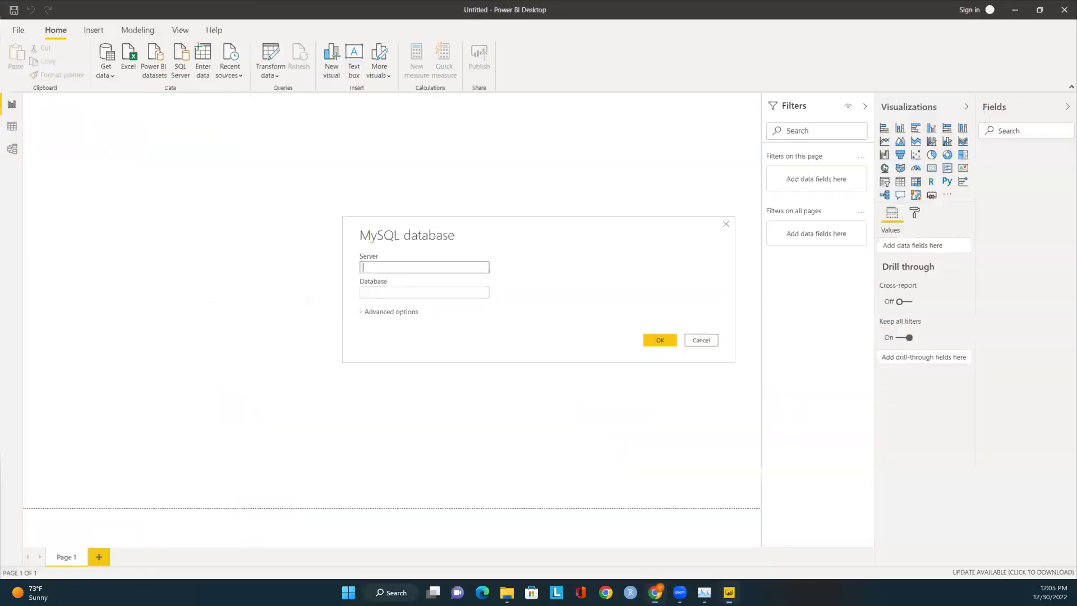
{"action": "type", "text": "34.138.79.124"}
Copy the database name mysqldb from the instance's database list in Google Cloud, enter it as the MySQL database in Power BI and confirm
{"action": "left_click", "coordinate": [656, 592]}
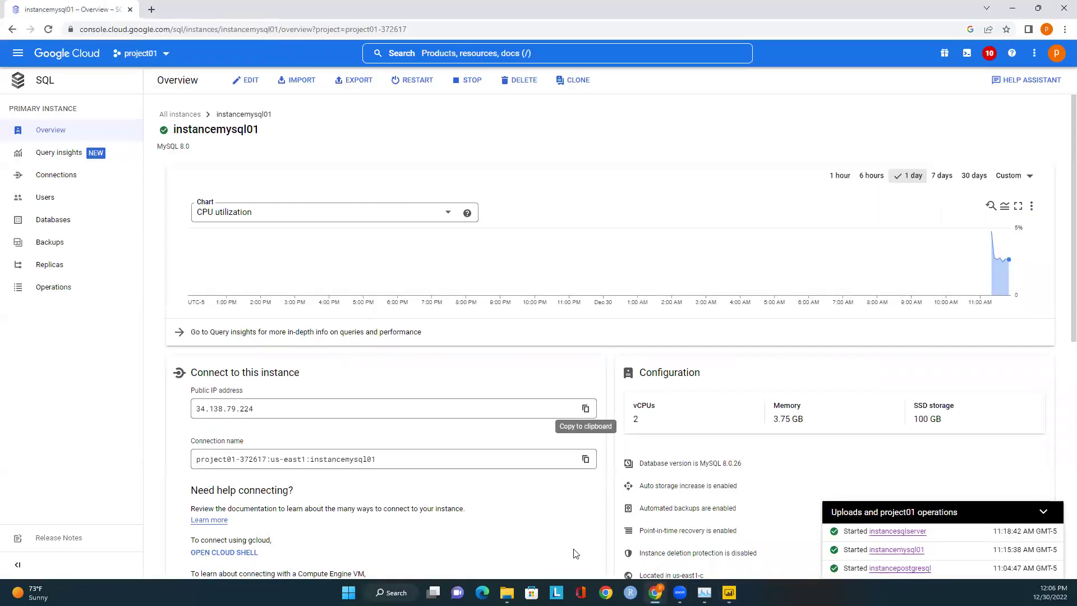
{"action": "left_click", "coordinate": [53, 222]}
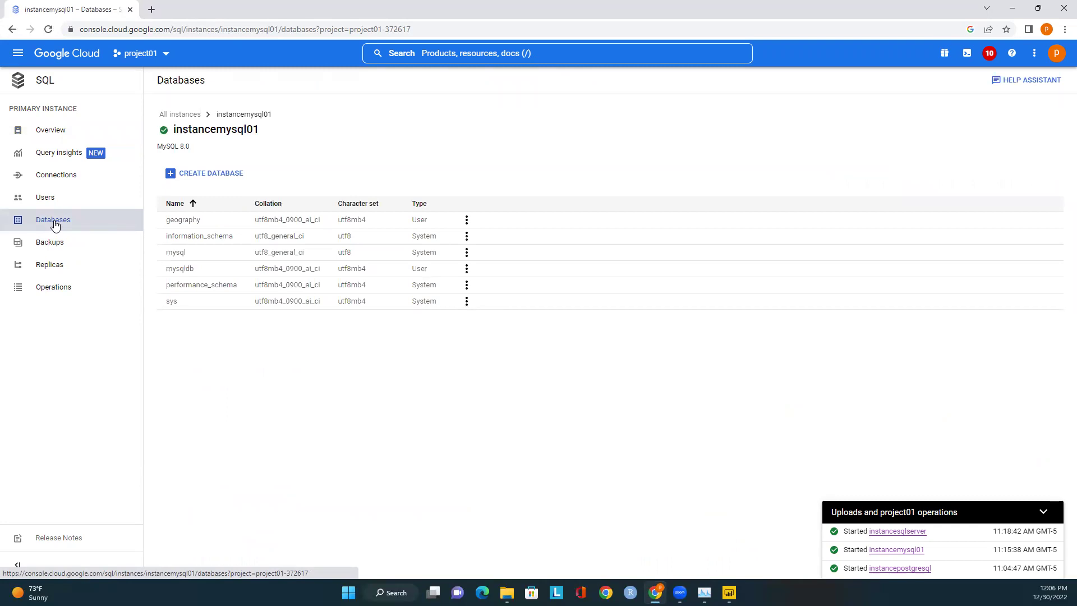
{"action": "left_click_drag", "start_coordinate": [197, 272], "coordinate": [167, 273]}
{"action": "key", "text": "ctrl+c"}
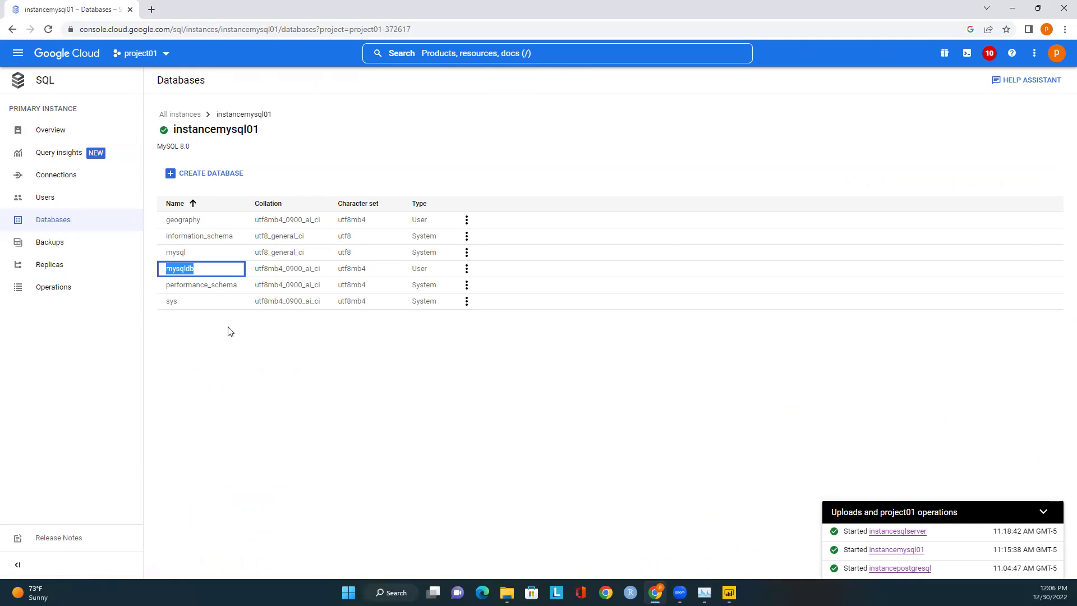
{"action": "left_click", "coordinate": [729, 593]}
{"action": "left_click", "coordinate": [376, 293]}
{"action": "key", "text": "ctrl+v"}
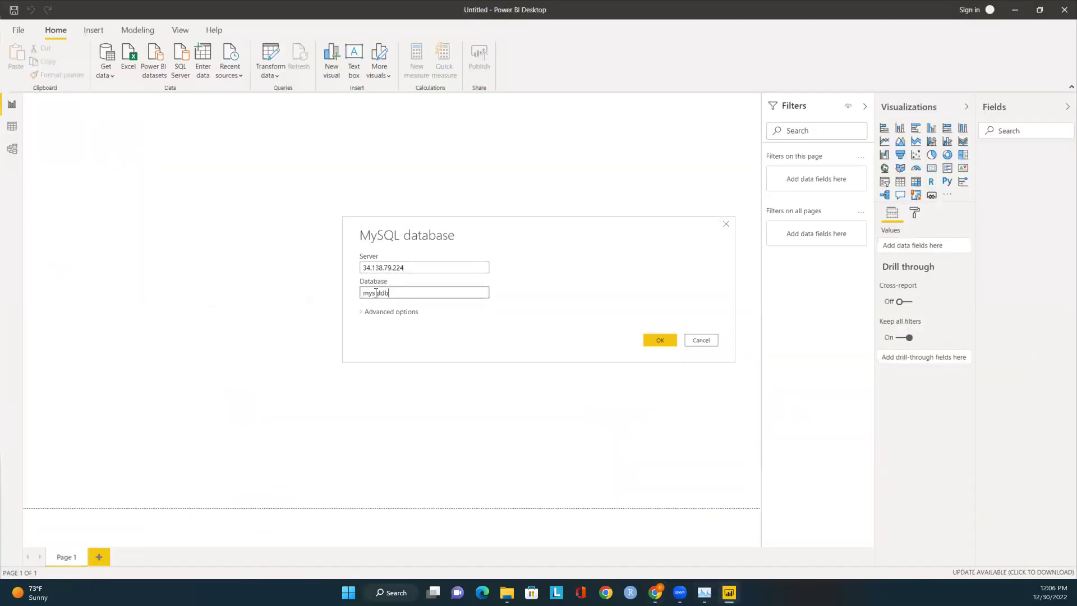
{"action": "left_click", "coordinate": [653, 340]}
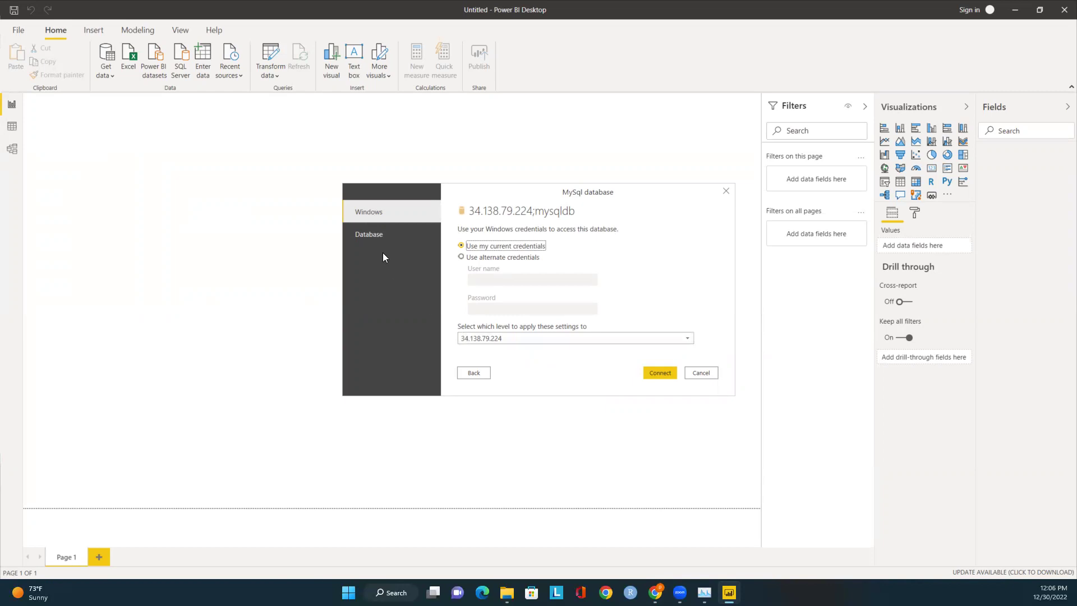
Connect using database credentials, with the user name root and the database password
{"action": "left_click", "coordinate": [367, 236]}
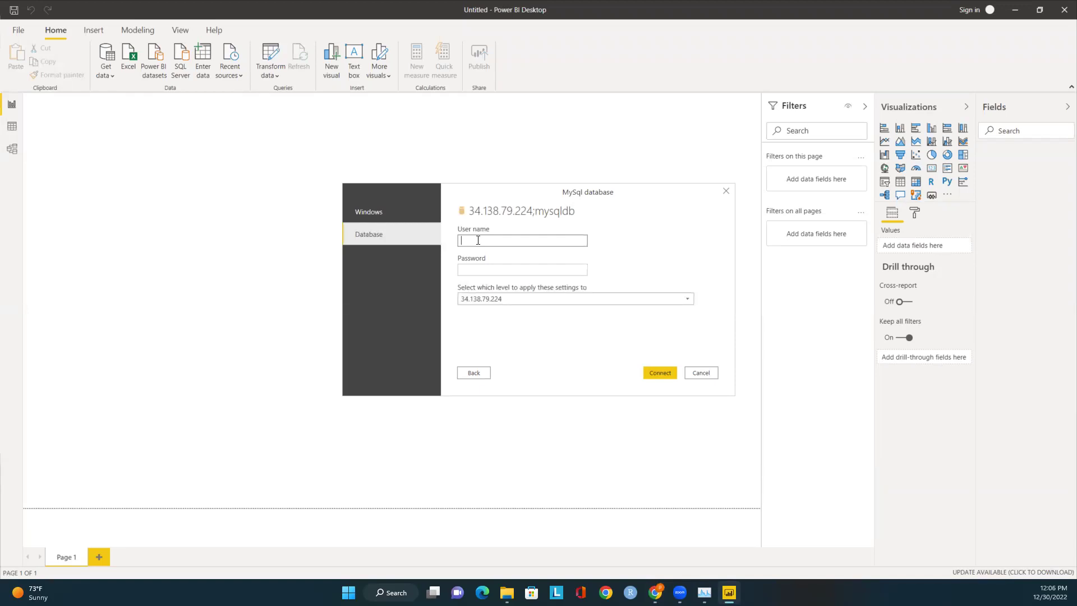
{"action": "type", "text": "root"}
{"action": "left_click", "coordinate": [489, 269]}
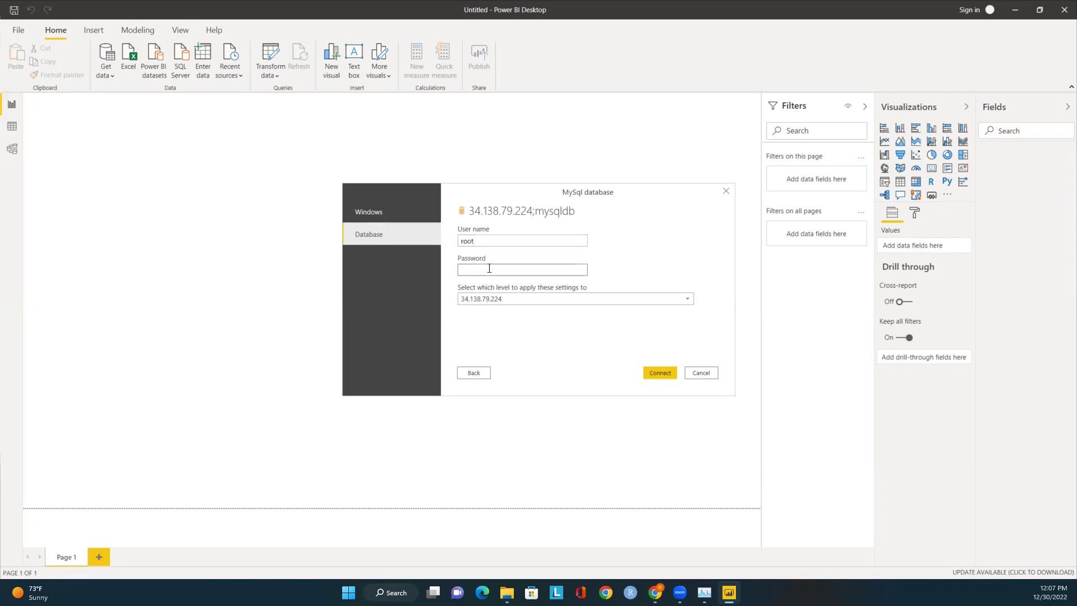
{"action": "type", "text": "••••••••••"}
{"action": "left_click", "coordinate": [655, 371]}
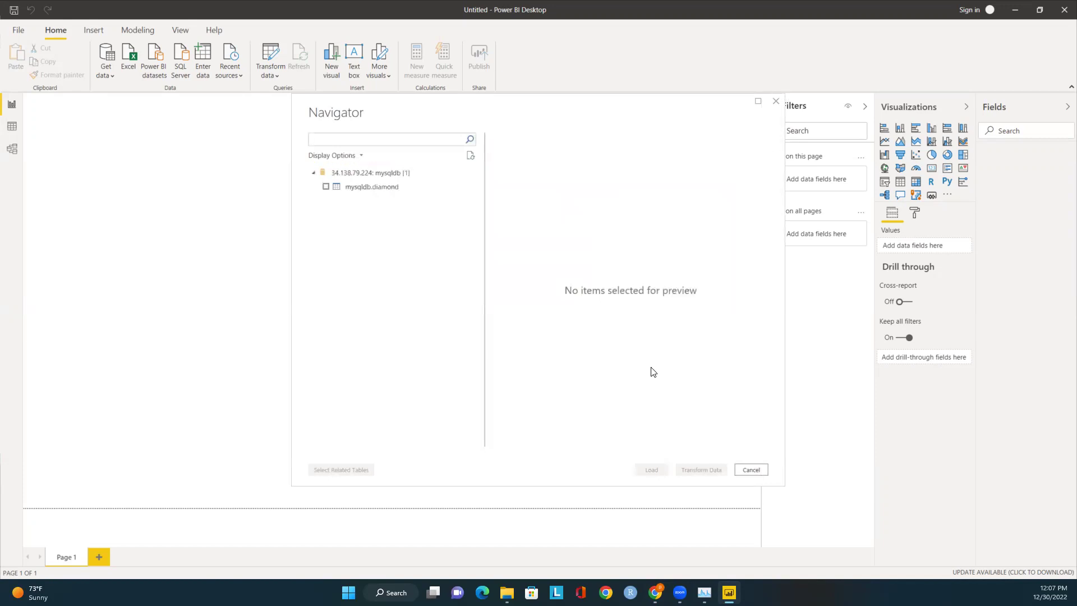
Preview the mysqldb.diamond table and load it into the report
{"action": "left_click", "coordinate": [373, 188]}
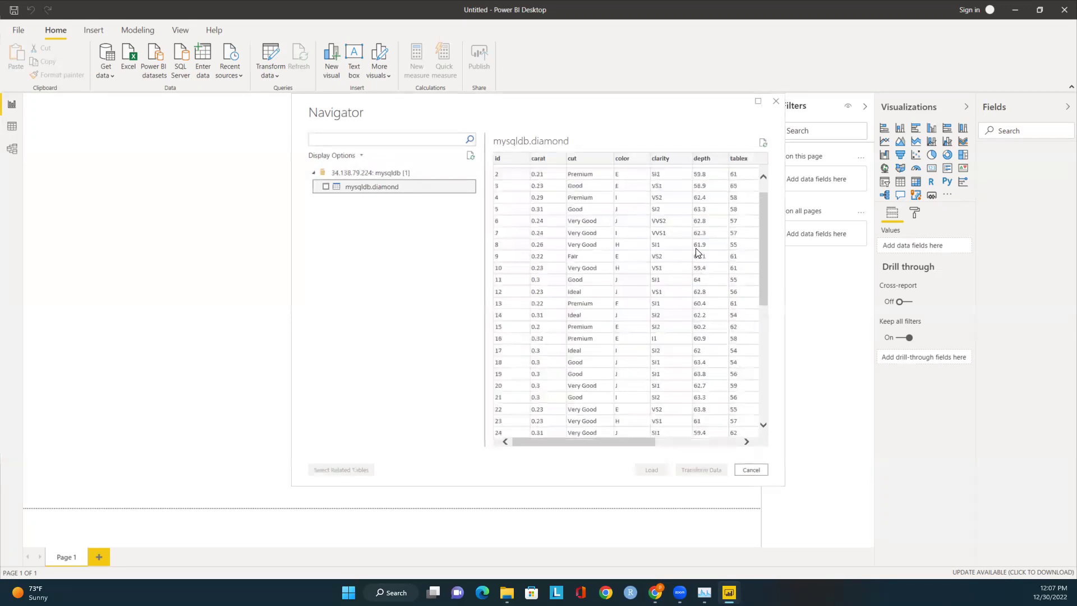
{"action": "left_click", "coordinate": [326, 186]}
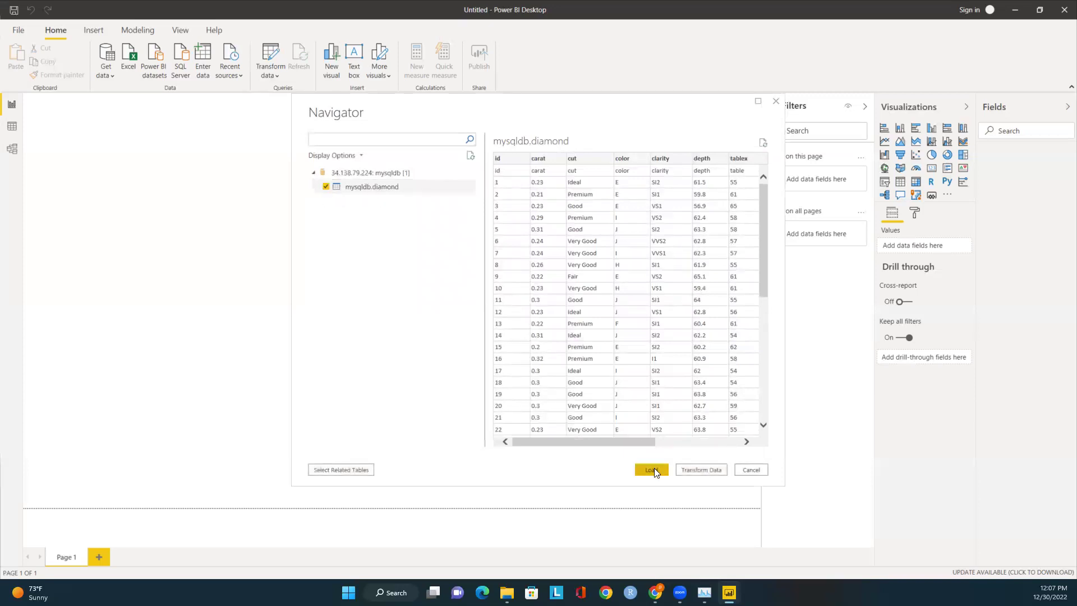
{"action": "left_click", "coordinate": [652, 470]}
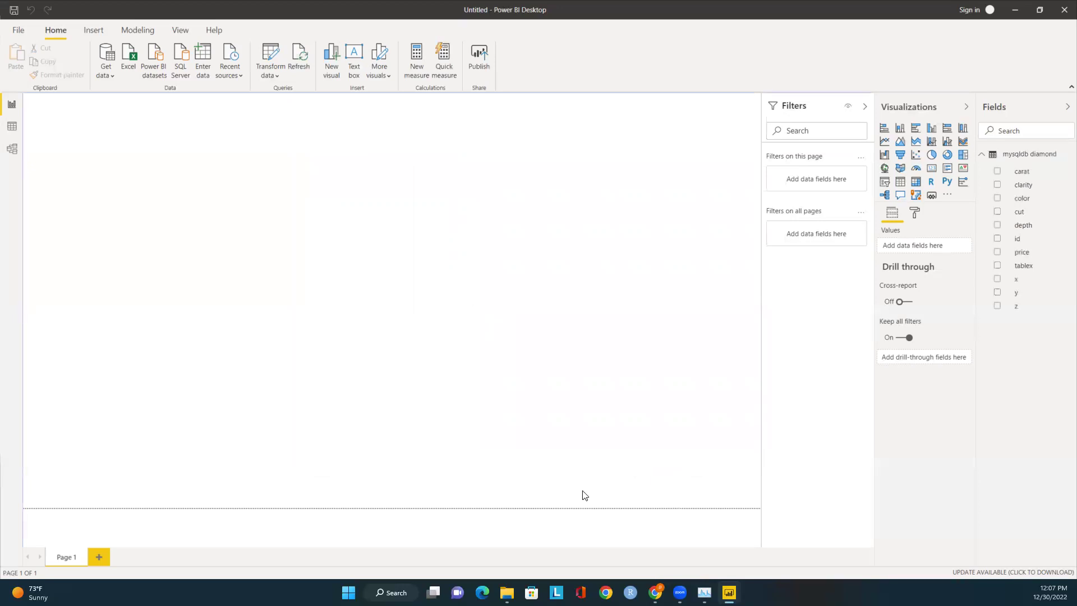
Build a table visual with all diamond fields from carat to z, and enlarge it on the page
{"action": "left_click", "coordinate": [997, 173]}
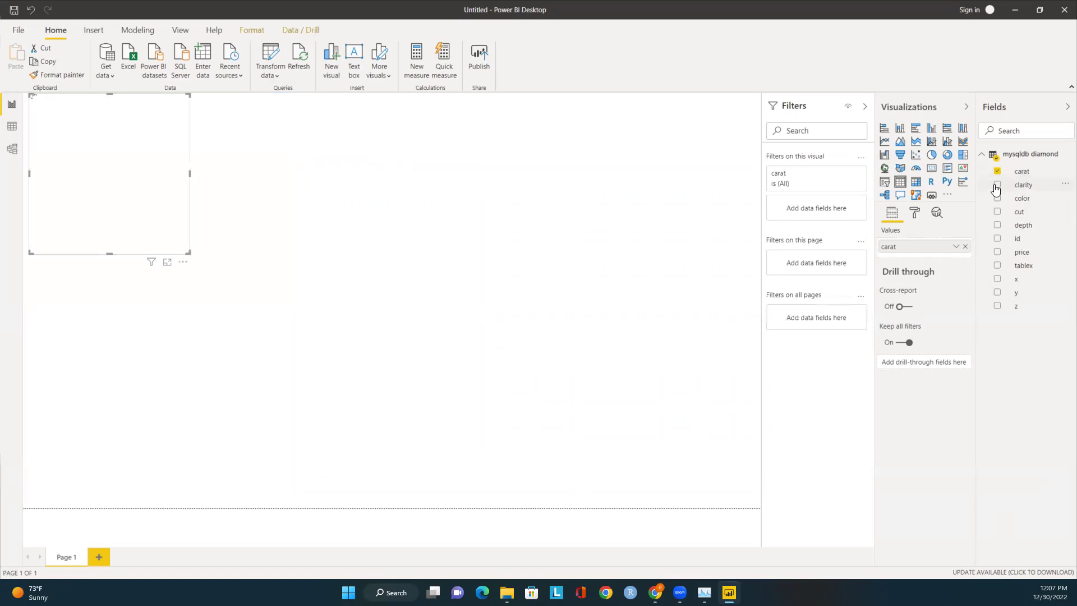
{"action": "left_click", "coordinate": [997, 186]}
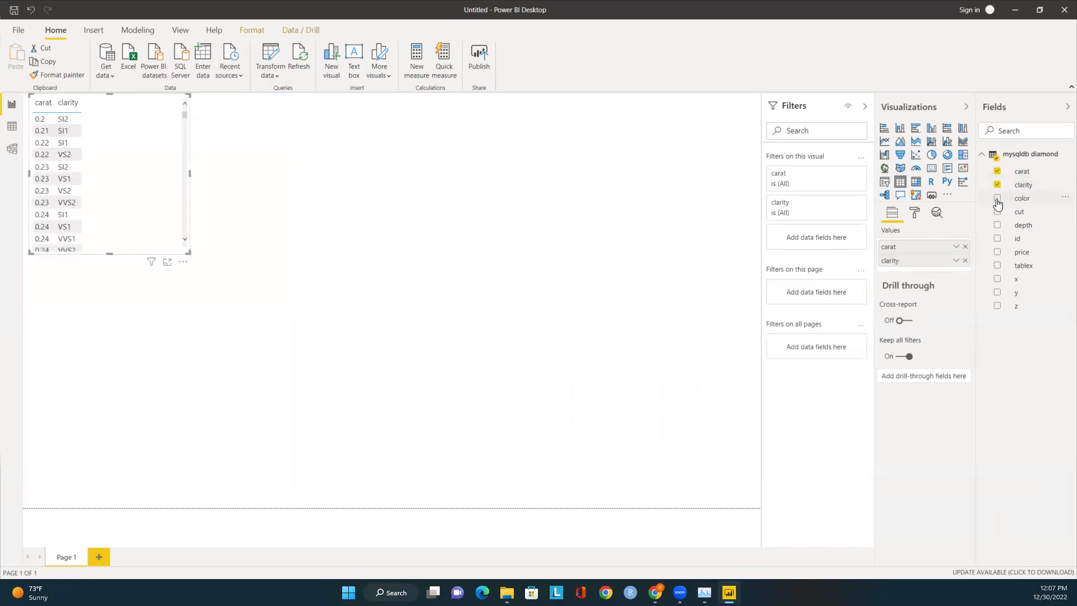
{"action": "left_click", "coordinate": [998, 199]}
{"action": "left_click", "coordinate": [997, 213]}
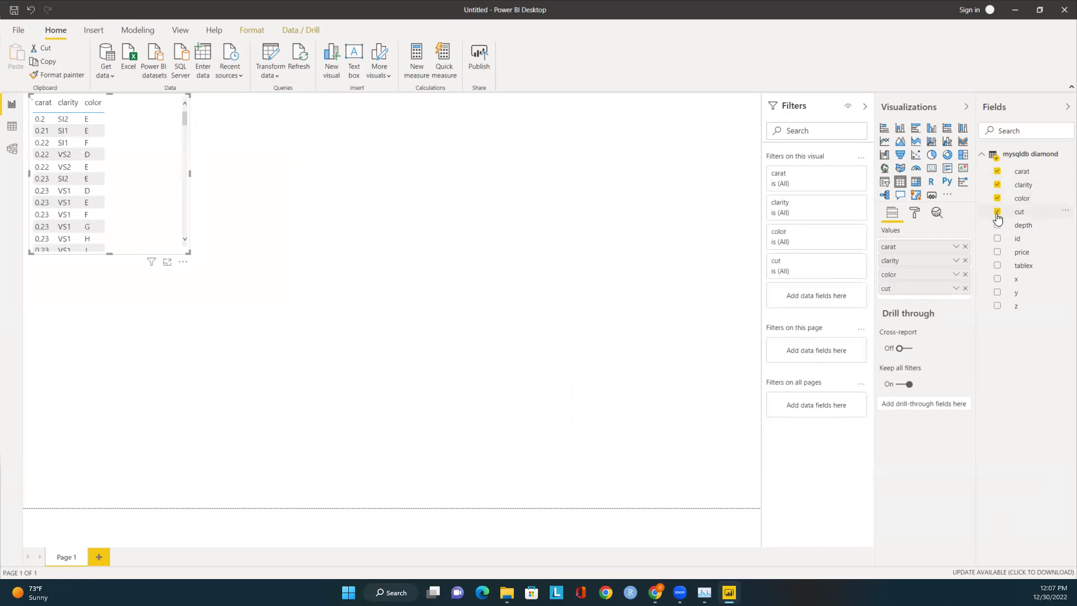
{"action": "left_click", "coordinate": [997, 225]}
{"action": "left_click", "coordinate": [997, 238]}
{"action": "left_click", "coordinate": [998, 252]}
{"action": "left_click", "coordinate": [998, 266]}
{"action": "left_click", "coordinate": [998, 280]}
{"action": "left_click", "coordinate": [998, 293]}
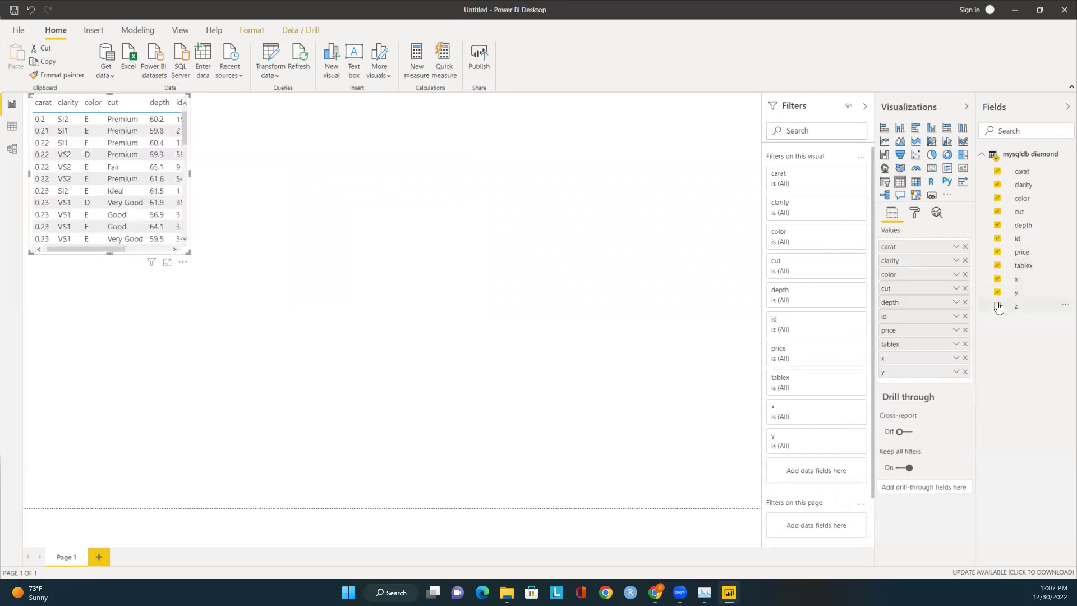
{"action": "left_click", "coordinate": [998, 306]}
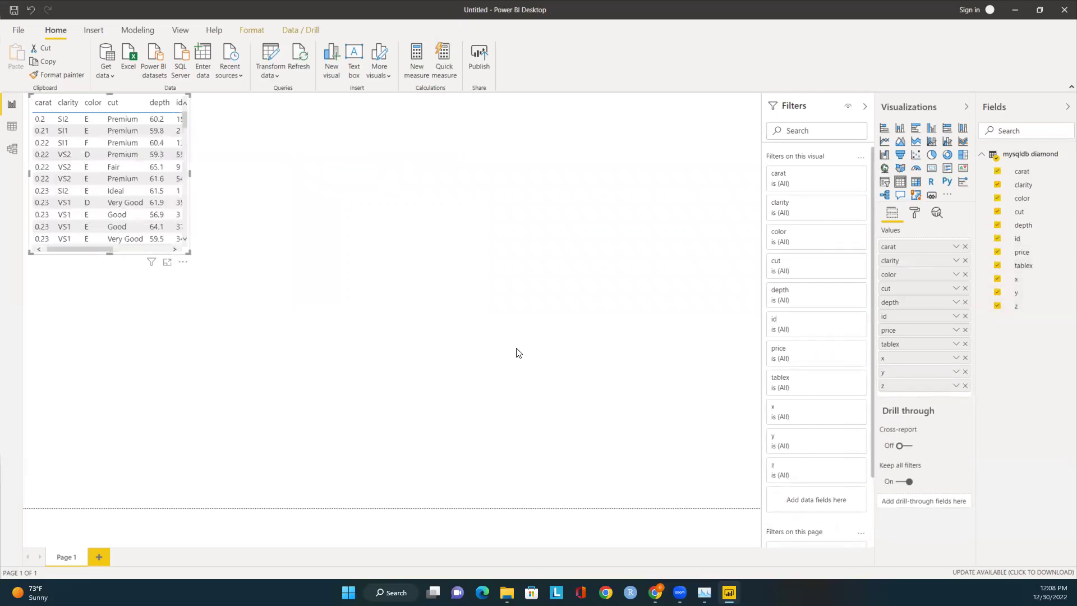
{"action": "left_click_drag", "start_coordinate": [189, 253], "coordinate": [263, 316]}
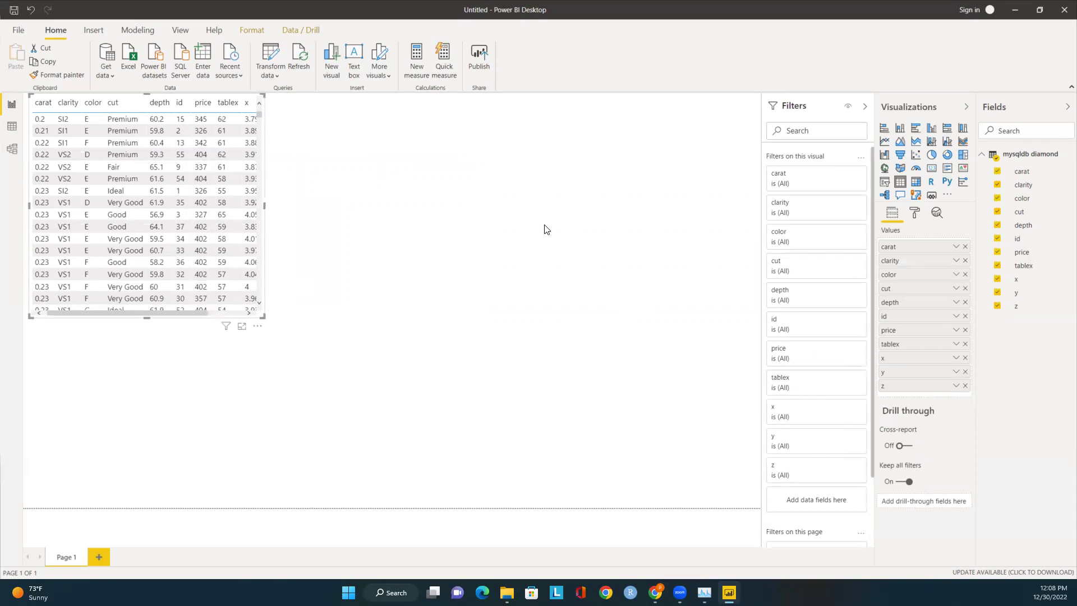
Add an empty column chart visual, place it beside the table at the top of the page, and enlarge it
{"action": "left_click", "coordinate": [332, 72]}
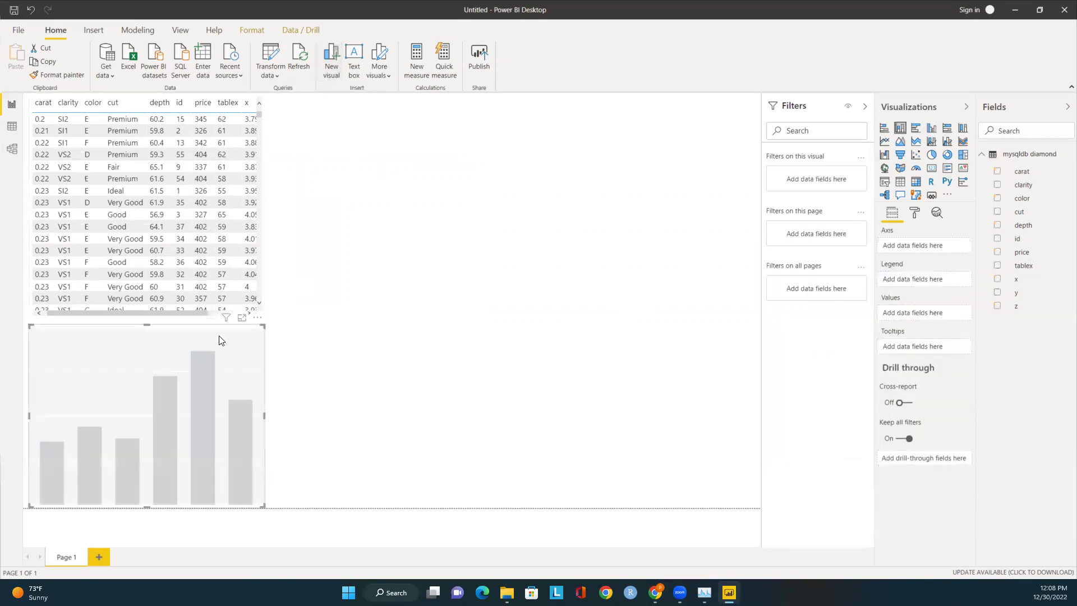
{"action": "left_click_drag", "start_coordinate": [213, 329], "coordinate": [448, 105]}
{"action": "left_click_drag", "start_coordinate": [498, 281], "coordinate": [560, 310]}
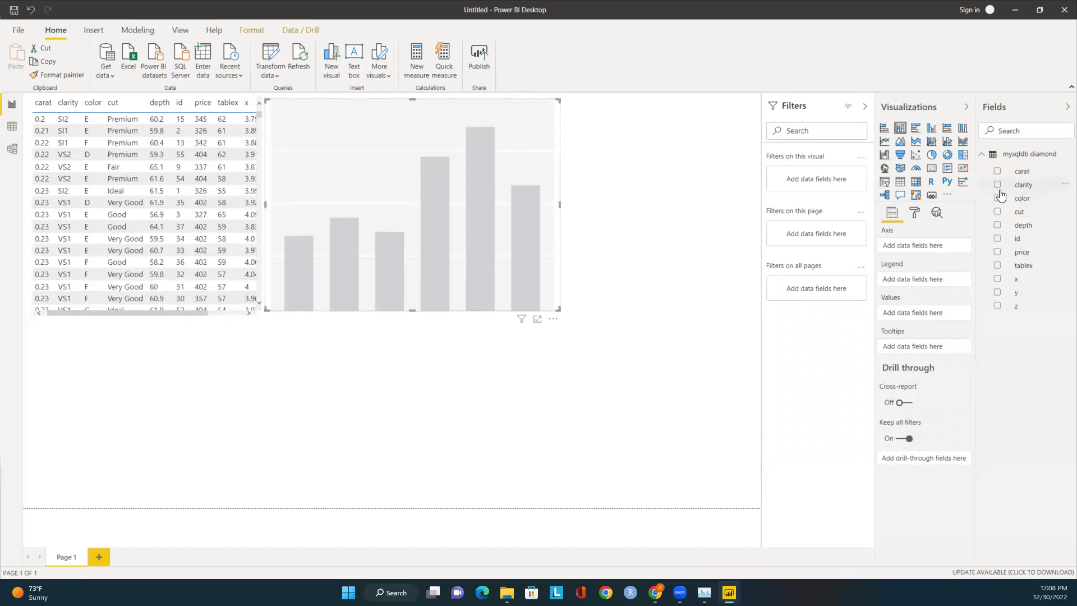
{"action": "left_click_drag", "start_coordinate": [1021, 189], "coordinate": [320, 302]}
Enlarge the table visual to fit all its columns, and move the column chart clear of it
{"action": "left_click_drag", "start_coordinate": [261, 318], "coordinate": [346, 360]}
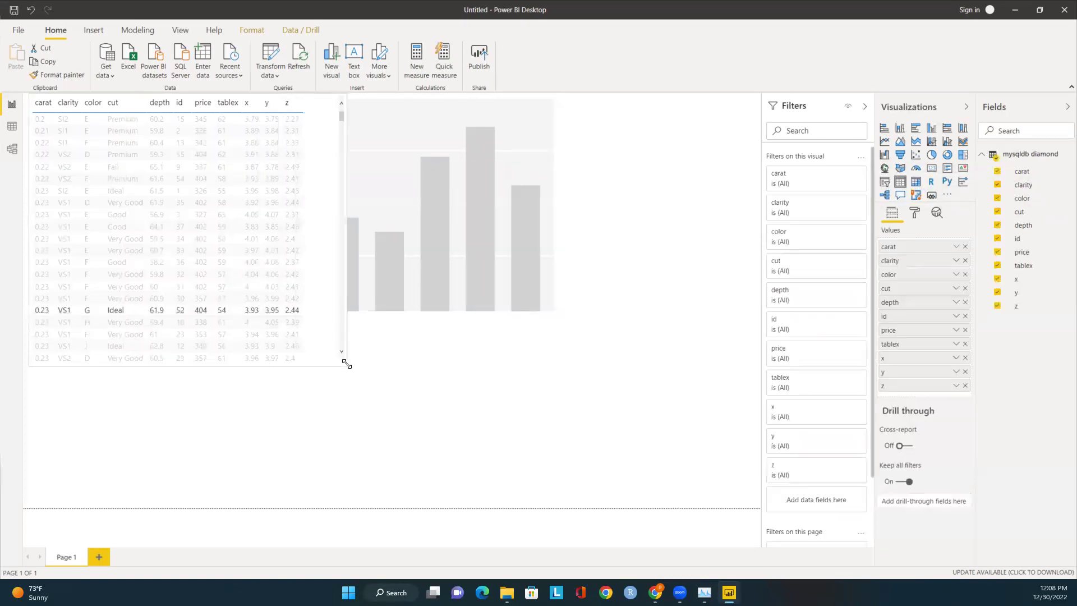
{"action": "left_click", "coordinate": [489, 241]}
{"action": "left_click_drag", "start_coordinate": [440, 175], "coordinate": [523, 168]}
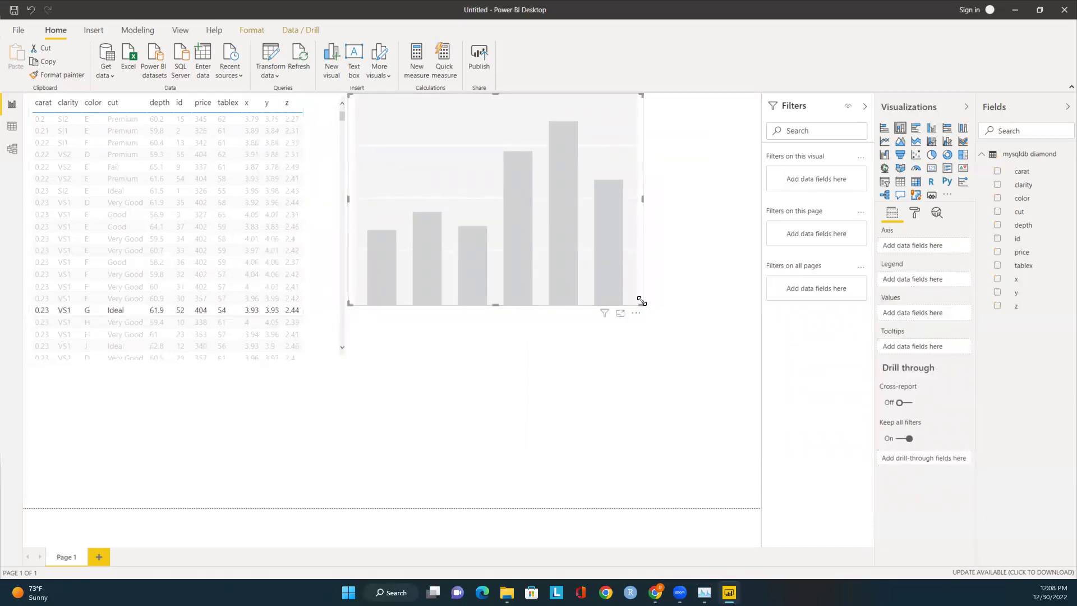
{"action": "left_click_drag", "start_coordinate": [675, 352], "coordinate": [698, 352]}
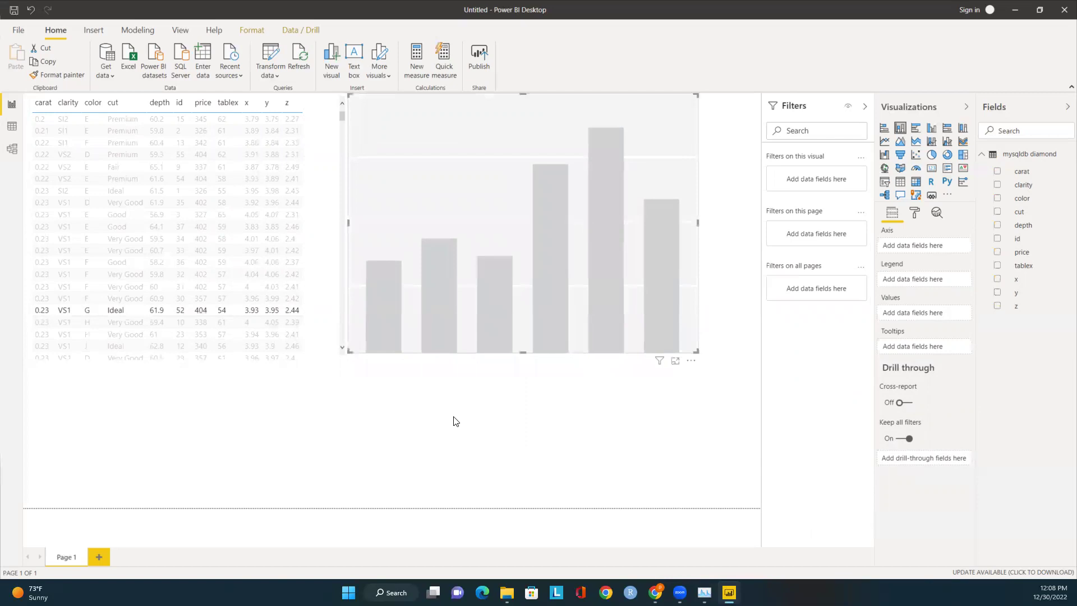
Clear the row highlighting in the table and enlarge the column chart to roughly match the table's height
{"action": "left_click", "coordinate": [235, 230]}
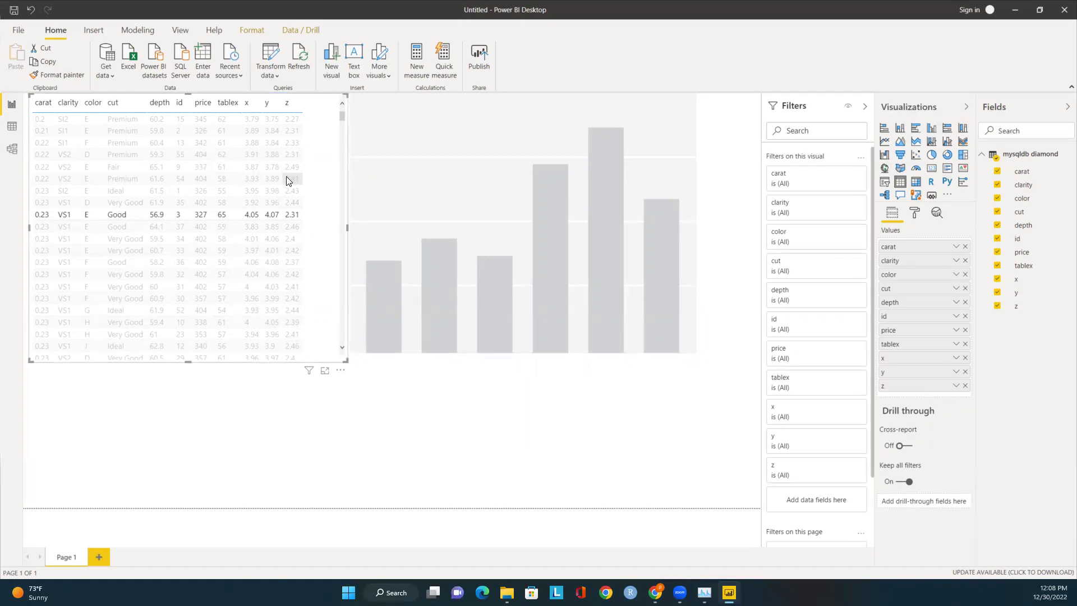
{"action": "left_click", "coordinate": [402, 154]}
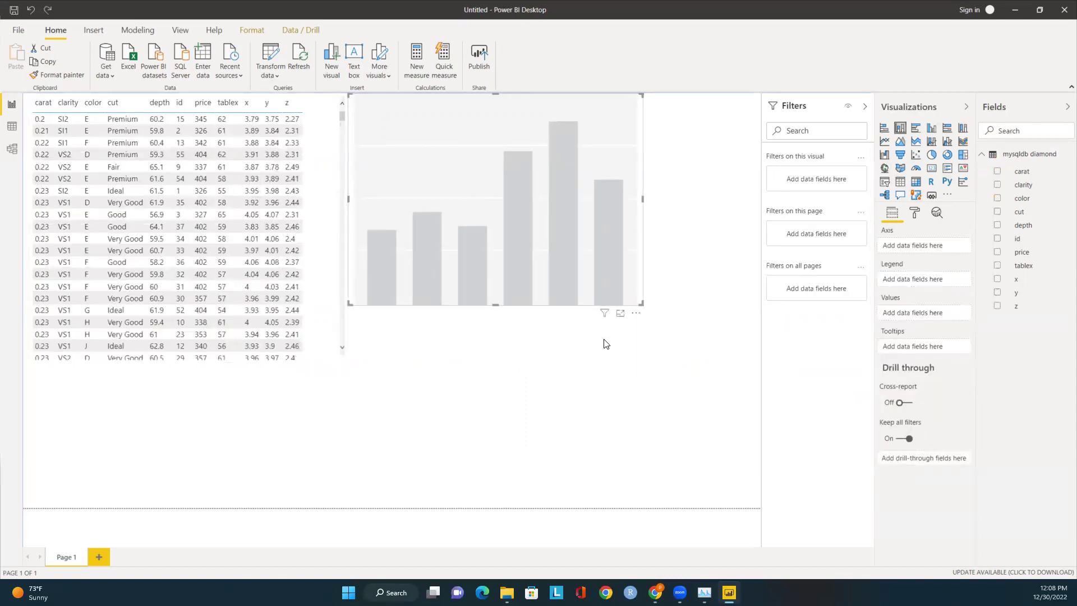
{"action": "left_click_drag", "start_coordinate": [640, 305], "coordinate": [681, 359]}
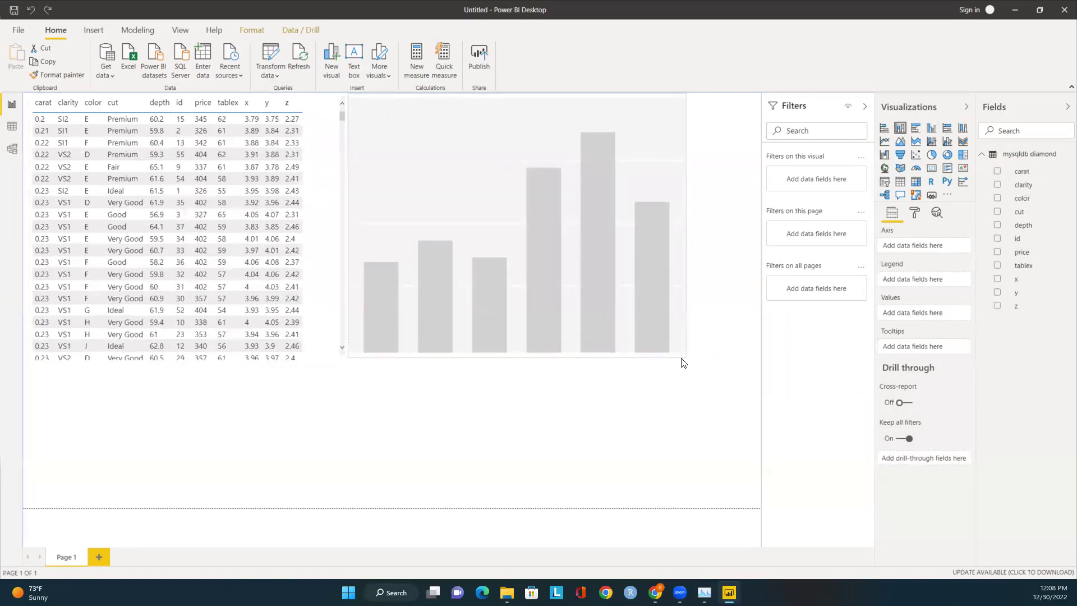
{"action": "left_click", "coordinate": [553, 414]}
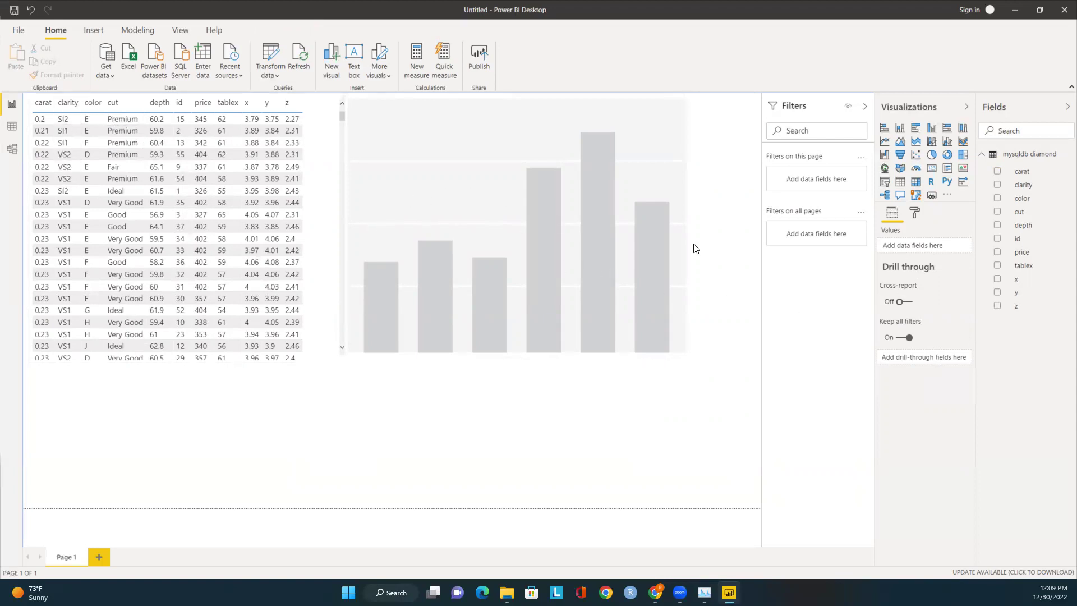
Assign the clarity field to the empty column chart's axis and the color field to its legend
{"action": "left_click", "coordinate": [579, 205]}
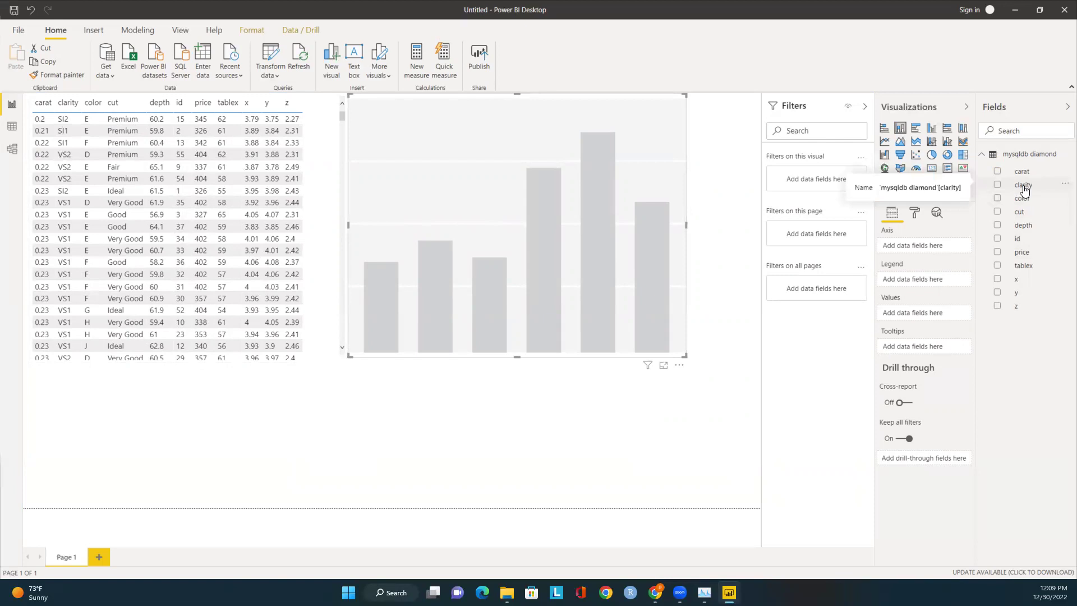
{"action": "left_click_drag", "start_coordinate": [1024, 190], "coordinate": [916, 255]}
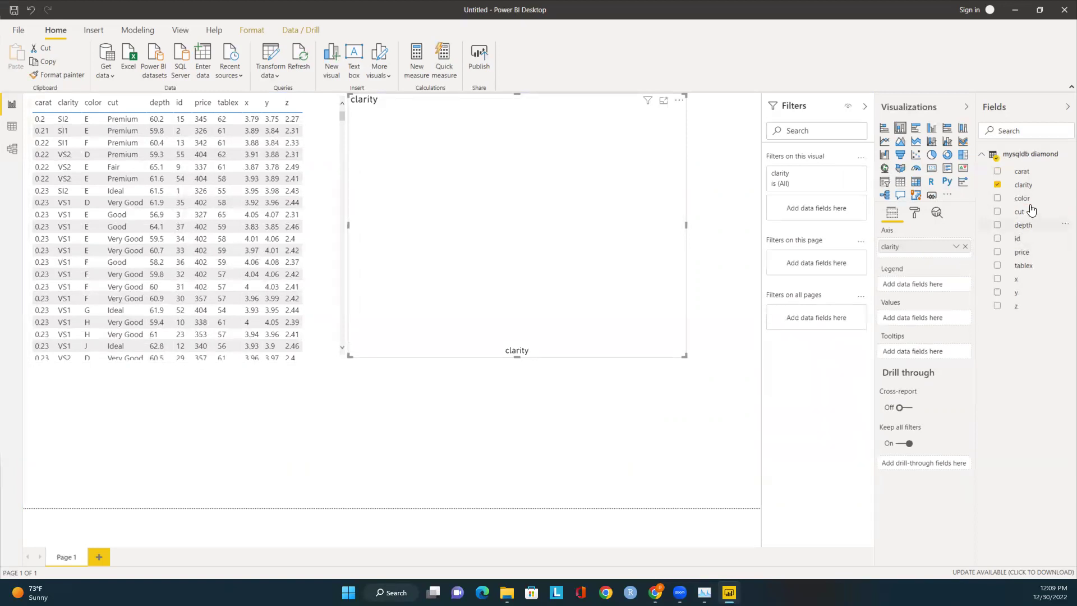
{"action": "left_click_drag", "start_coordinate": [1027, 203], "coordinate": [900, 285]}
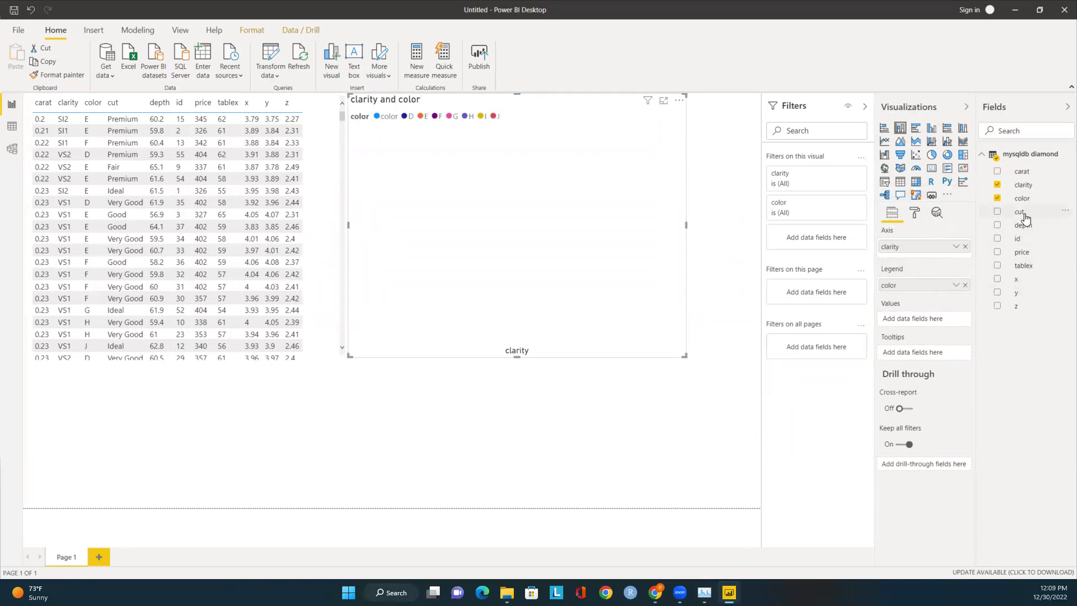
Replace clarity with cut on the column chart's axis, and use the clarity field as the chart's values
{"action": "left_click_drag", "start_coordinate": [1021, 217], "coordinate": [948, 247]}
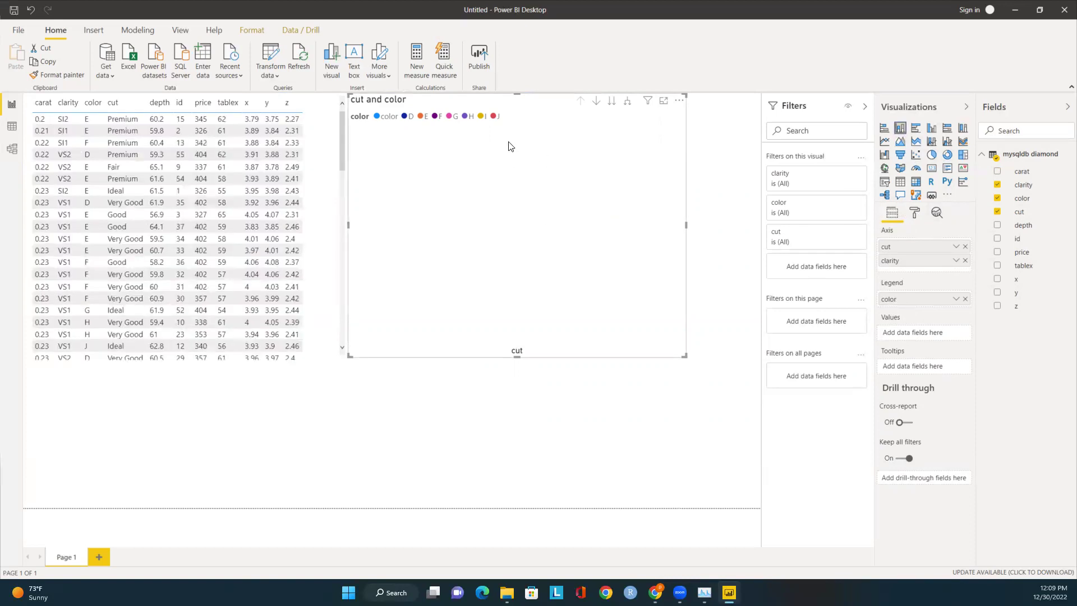
{"action": "left_click", "coordinate": [626, 103]}
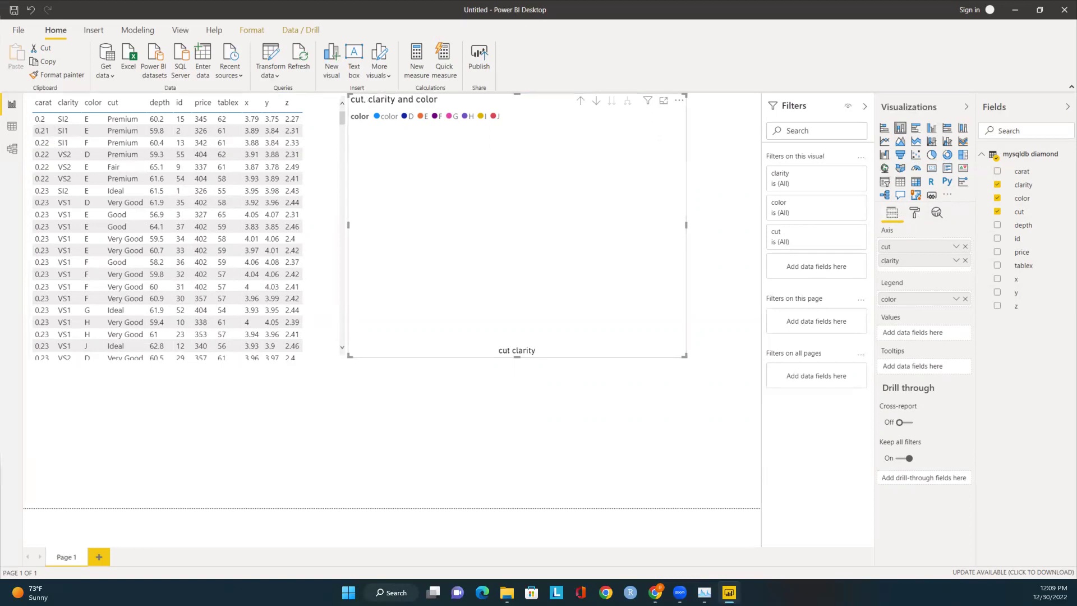
{"action": "left_click", "coordinate": [965, 260]}
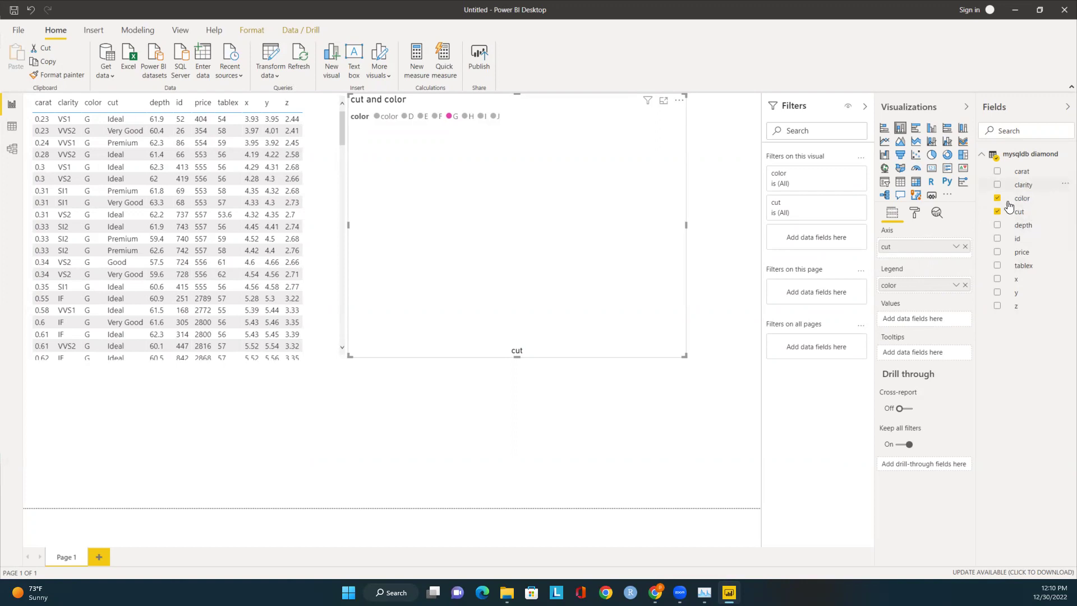
{"action": "left_click_drag", "start_coordinate": [1020, 190], "coordinate": [911, 318]}
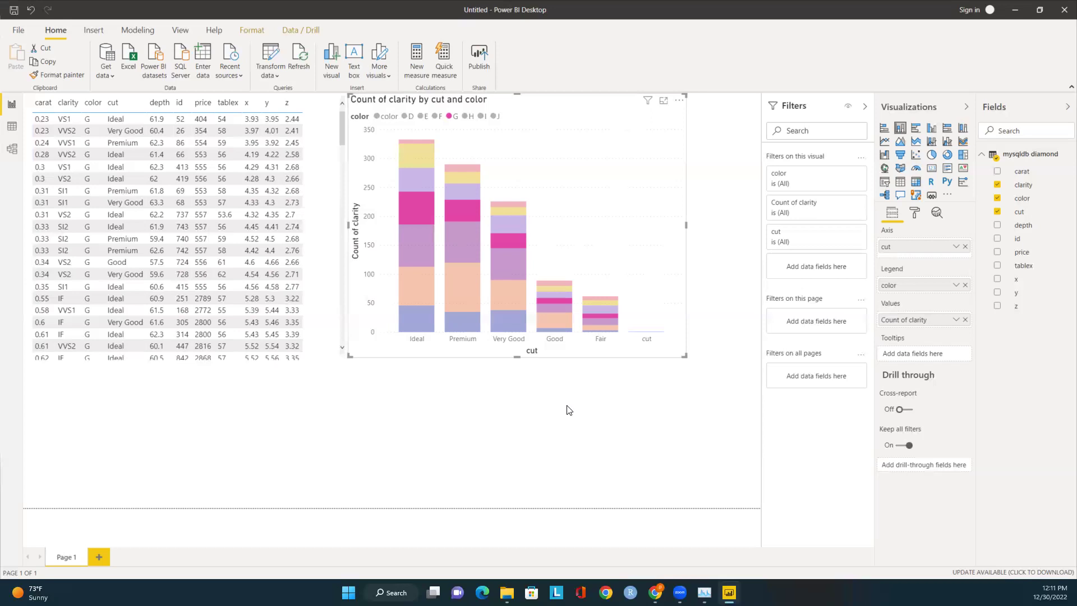
Search the available data source connectors for sql and for google, clearing the search each time
{"action": "left_click", "coordinate": [108, 58]}
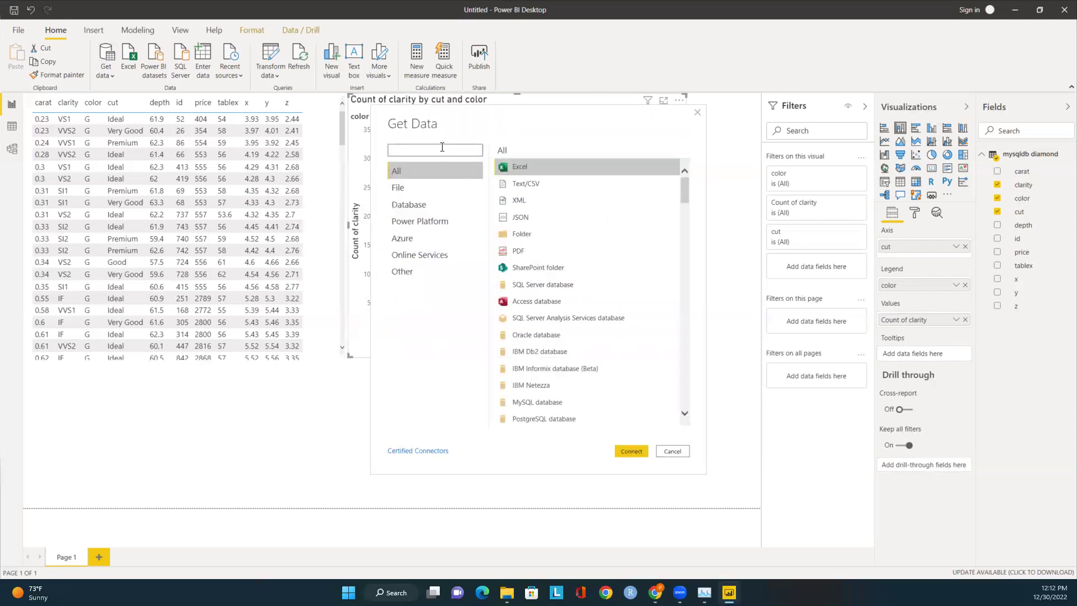
{"action": "type", "text": "sql"}
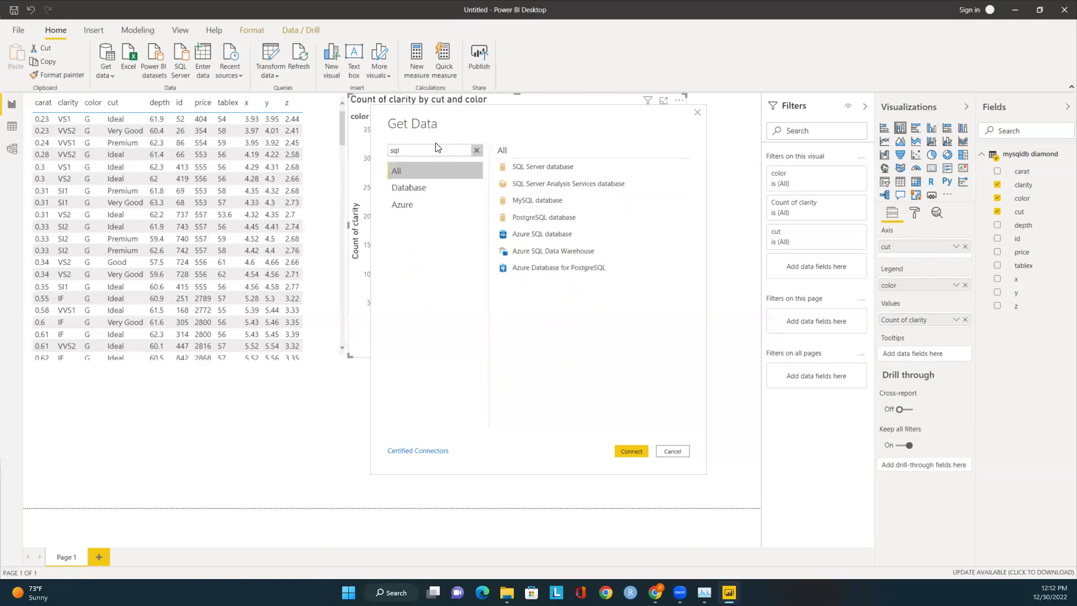
{"action": "left_click", "coordinate": [477, 149]}
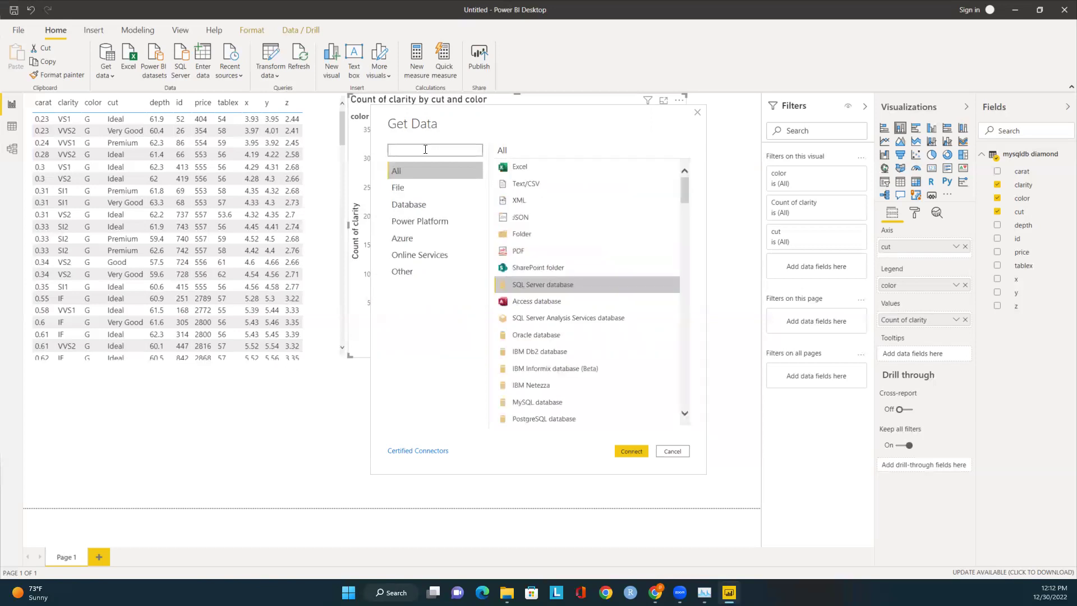
{"action": "type", "text": "google"}
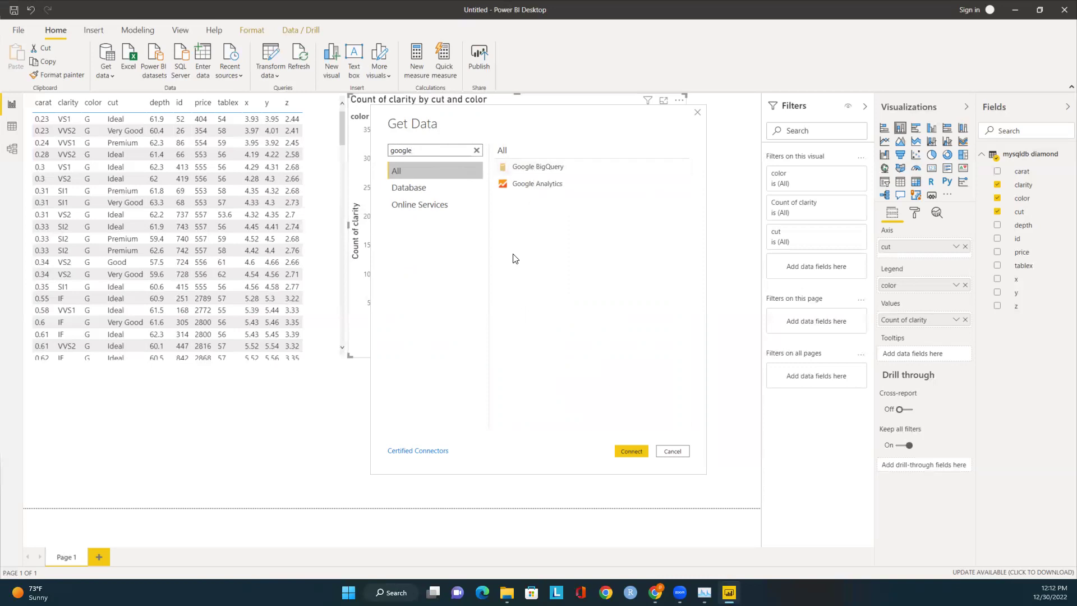
{"action": "left_click", "coordinate": [476, 149]}
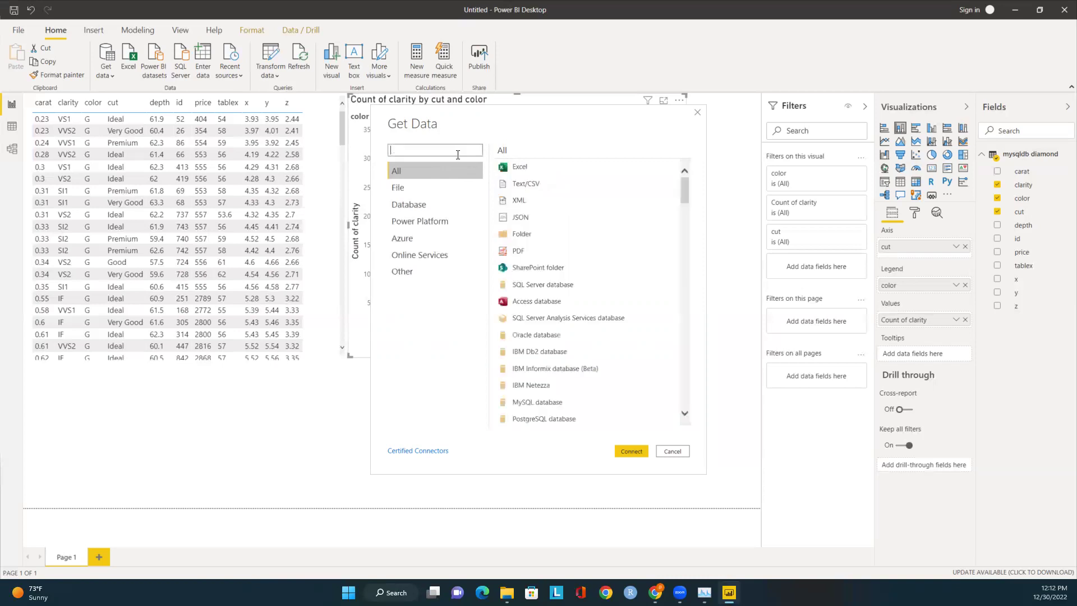
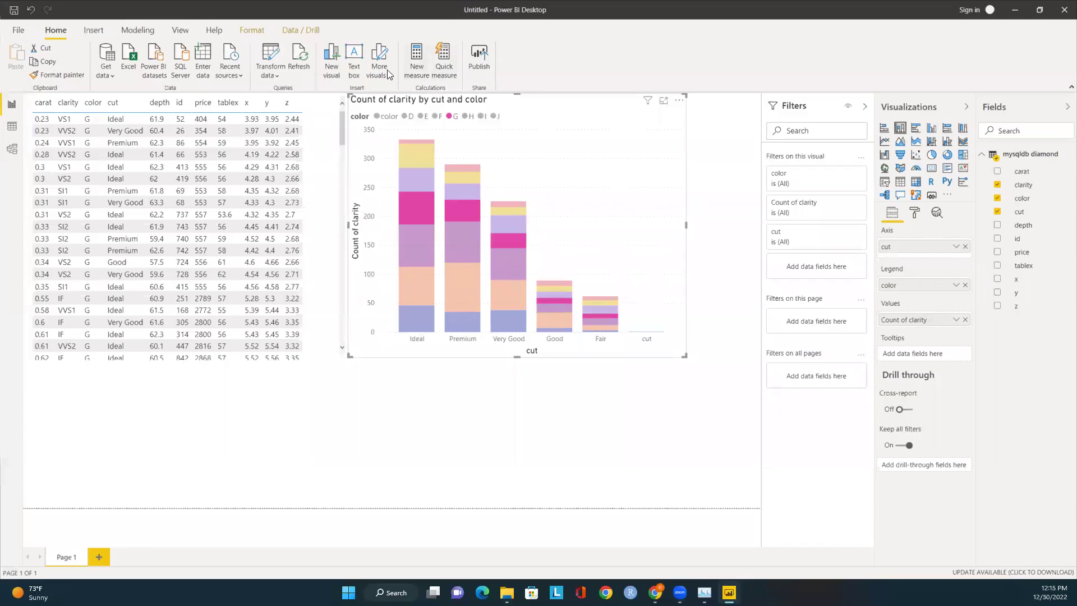
{"action": "left_click", "coordinate": [333, 60]}
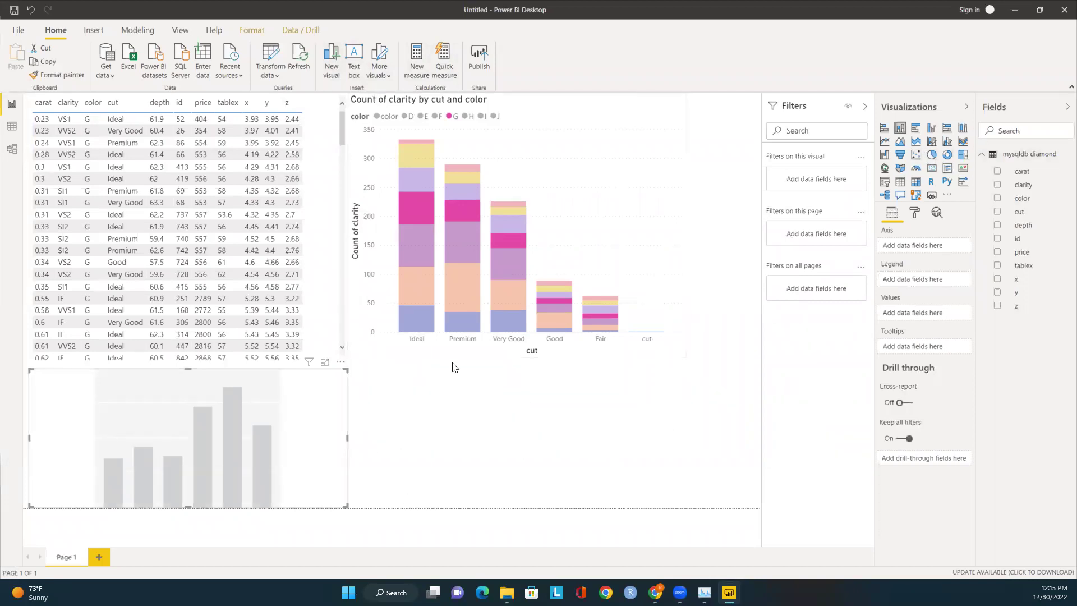
{"action": "left_click", "coordinate": [340, 363]}
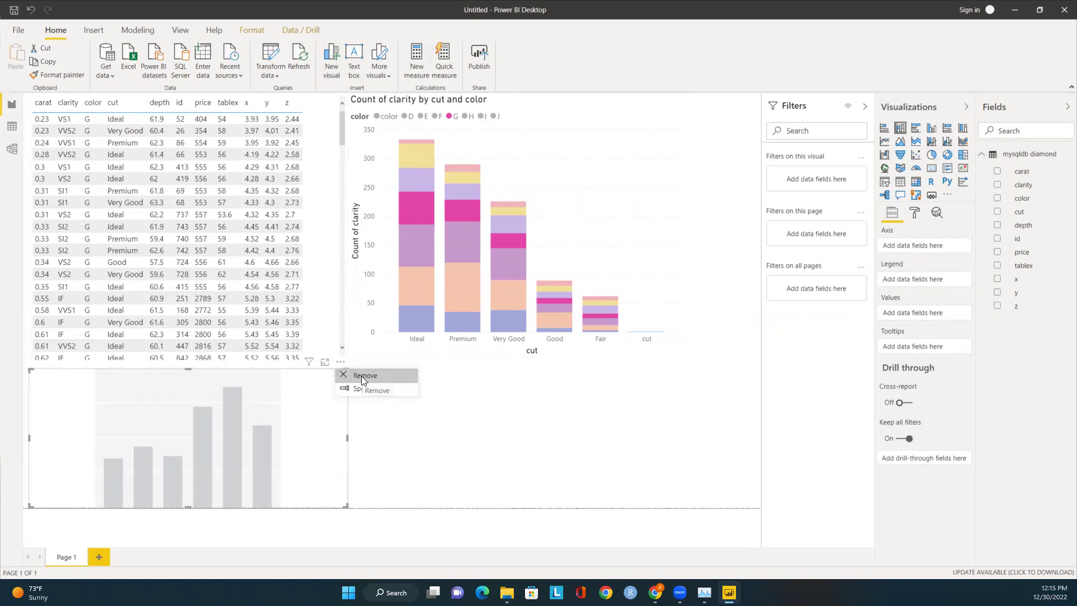
{"action": "left_click", "coordinate": [361, 376]}
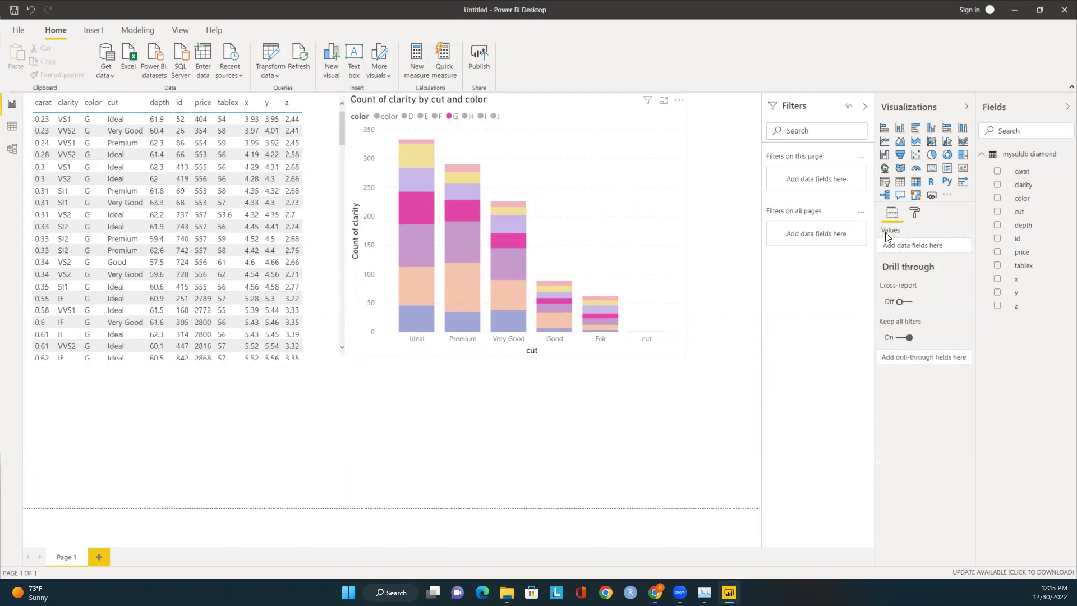
Add a pie chart below the table with clarity as legend, color as details and cut as values
{"action": "left_click", "coordinate": [932, 154]}
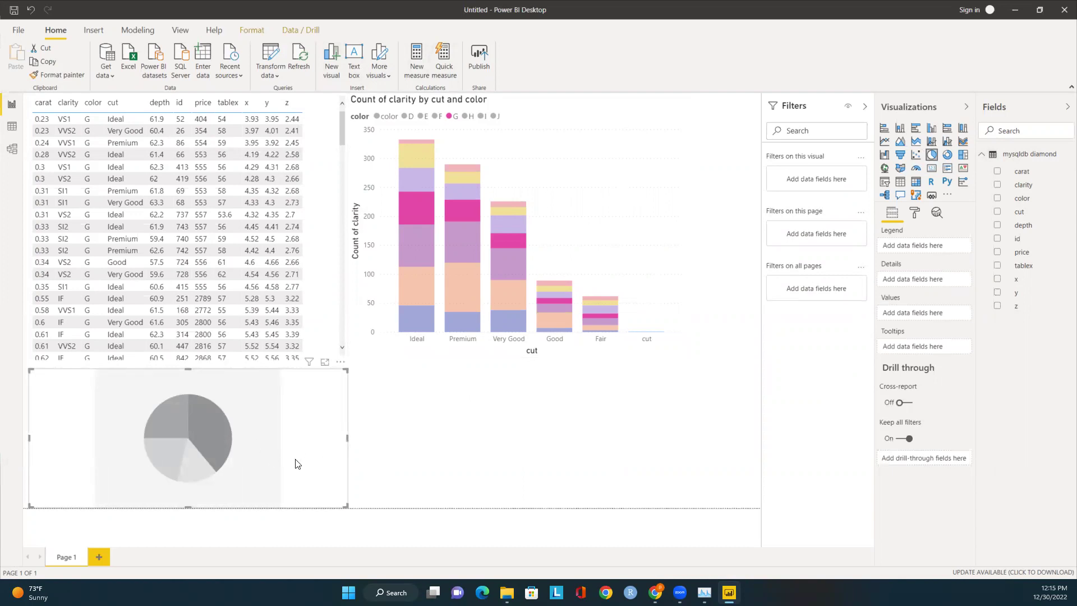
{"action": "left_click", "coordinate": [1023, 189]}
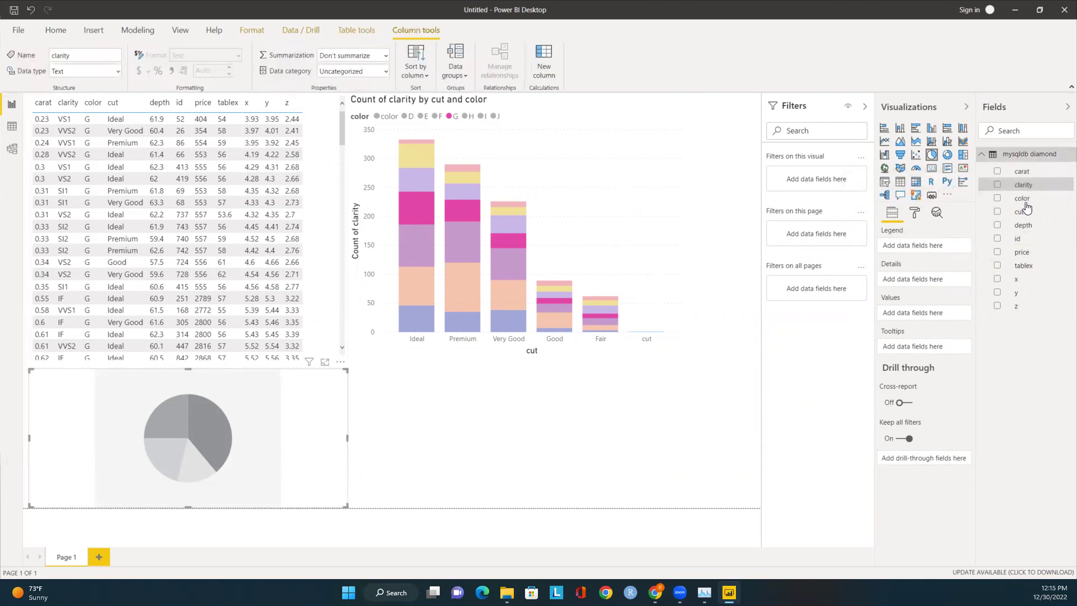
{"action": "left_click_drag", "start_coordinate": [1022, 199], "coordinate": [914, 285]}
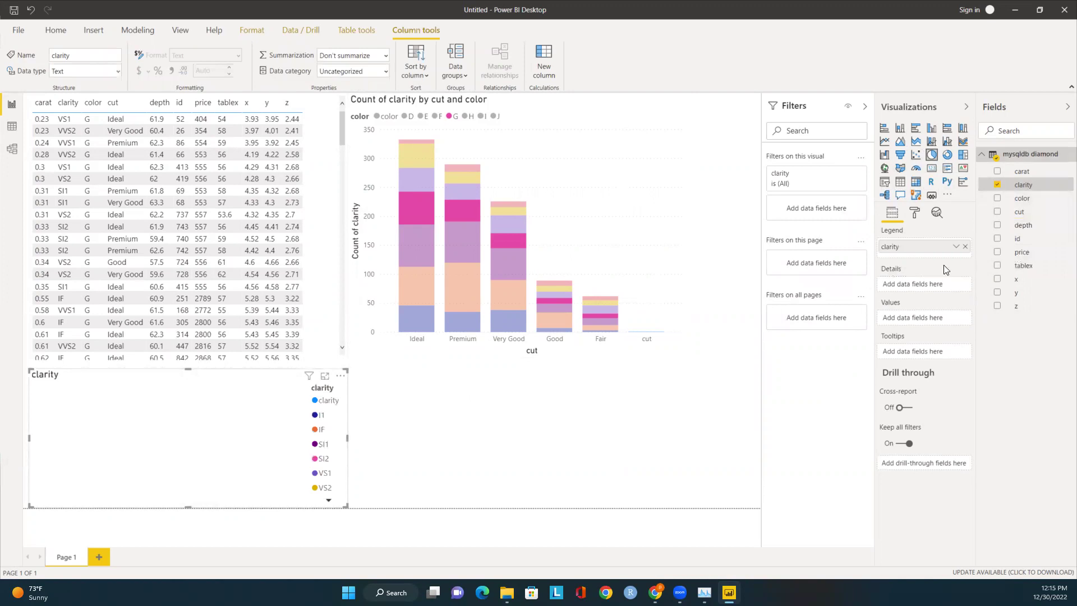
{"action": "left_click_drag", "start_coordinate": [1019, 216], "coordinate": [928, 319]}
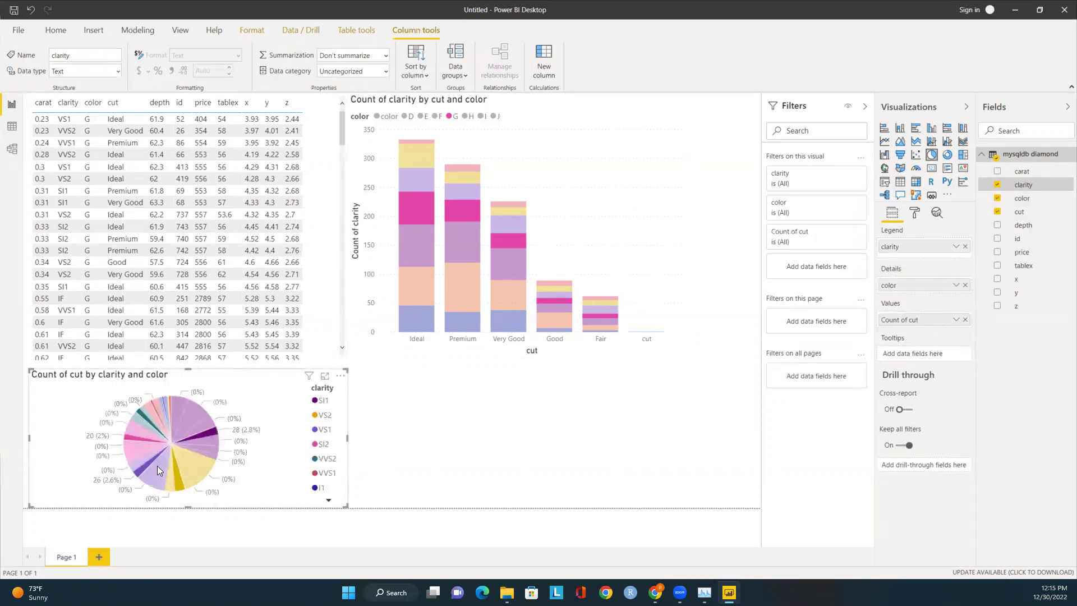